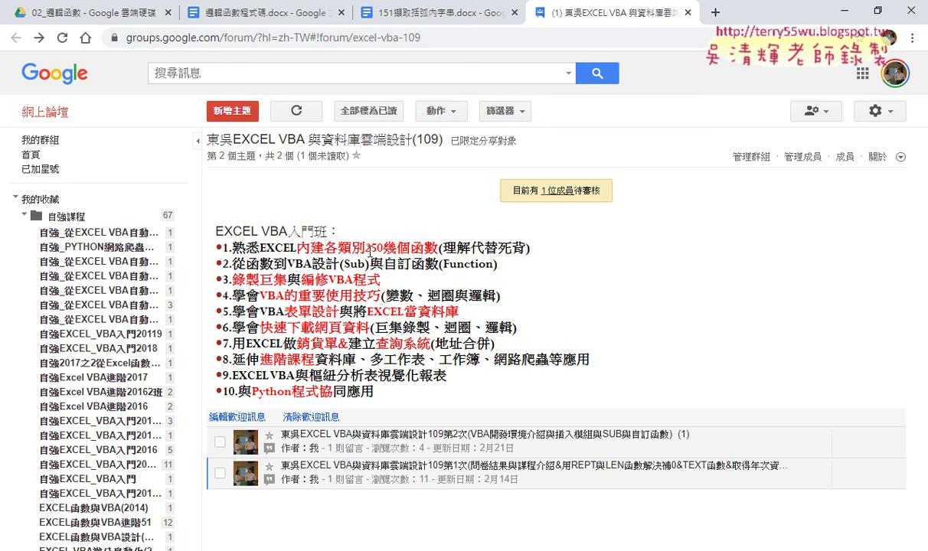
- Highlight 250幾個函數, 函數, Sub and Function in the first two course lines
{"action": "left_click_drag", "start_coordinate": [365, 248], "coordinate": [525, 248]}
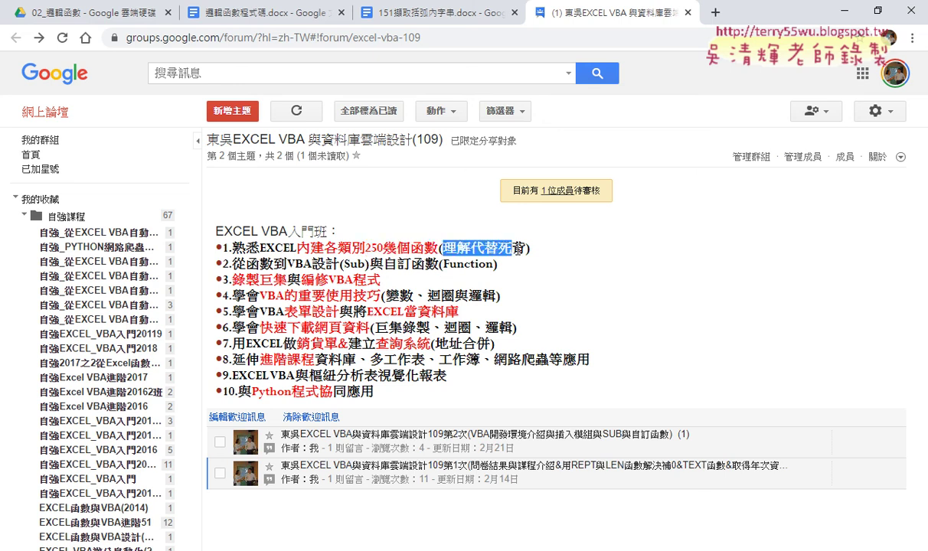
{"action": "double_click", "coordinate": [423, 248]}
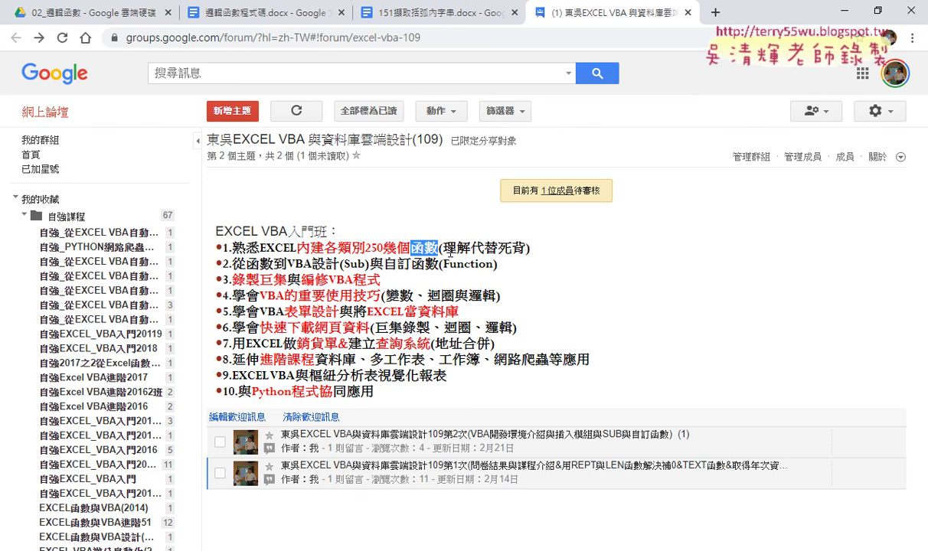
{"action": "double_click", "coordinate": [350, 264]}
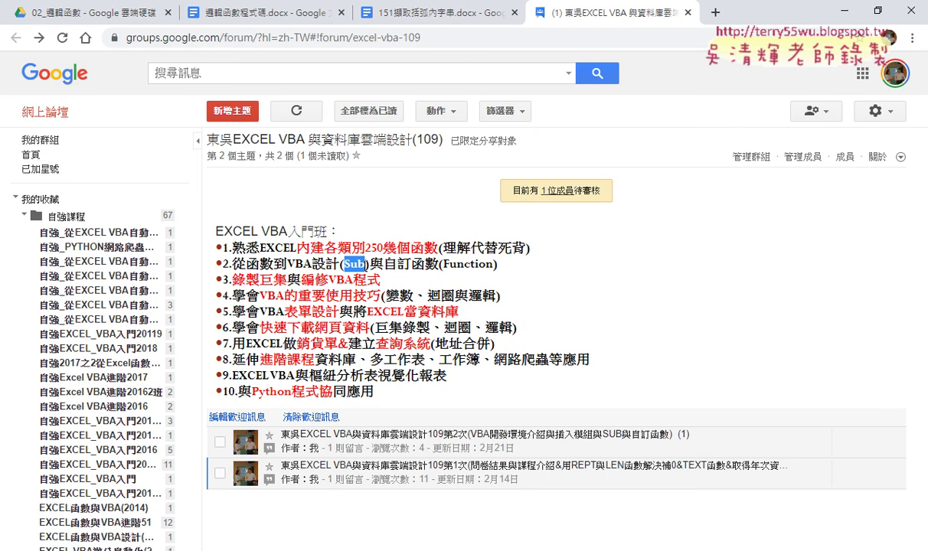
{"action": "left_click_drag", "start_coordinate": [443, 265], "coordinate": [491, 264]}
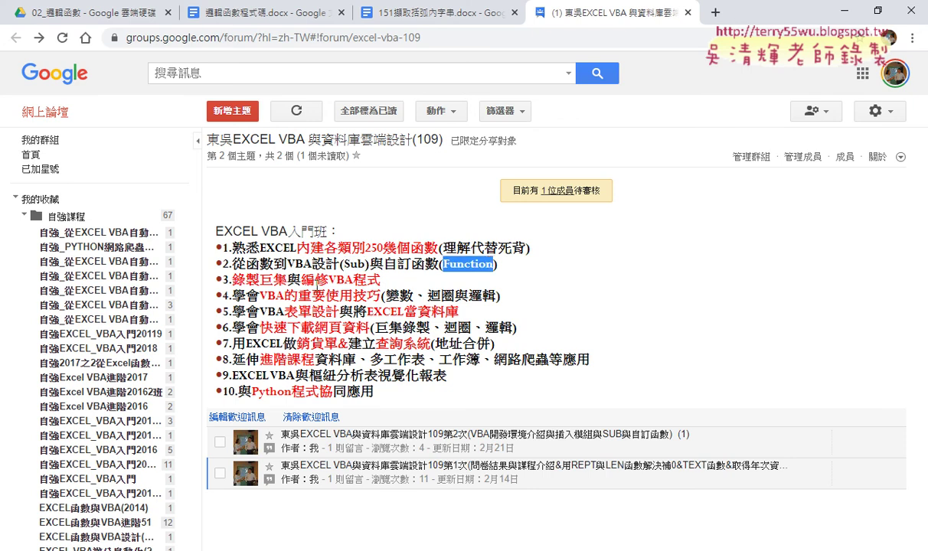
- Highlight 錄製巨集 and VBA程式 in line 3, then switch to the Google Drive 02_邏輯函數 tab
{"action": "left_click_drag", "start_coordinate": [232, 280], "coordinate": [287, 281]}
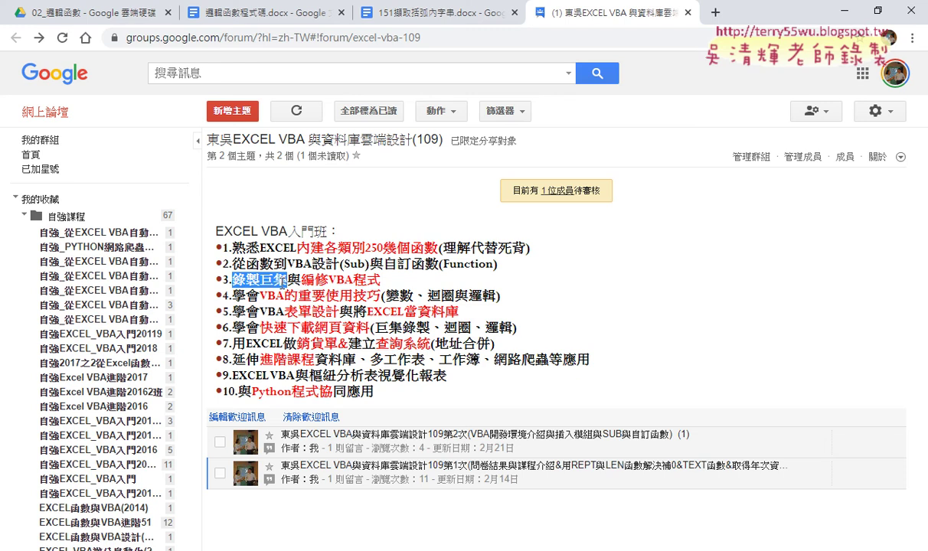
{"action": "left_click_drag", "start_coordinate": [301, 280], "coordinate": [381, 281]}
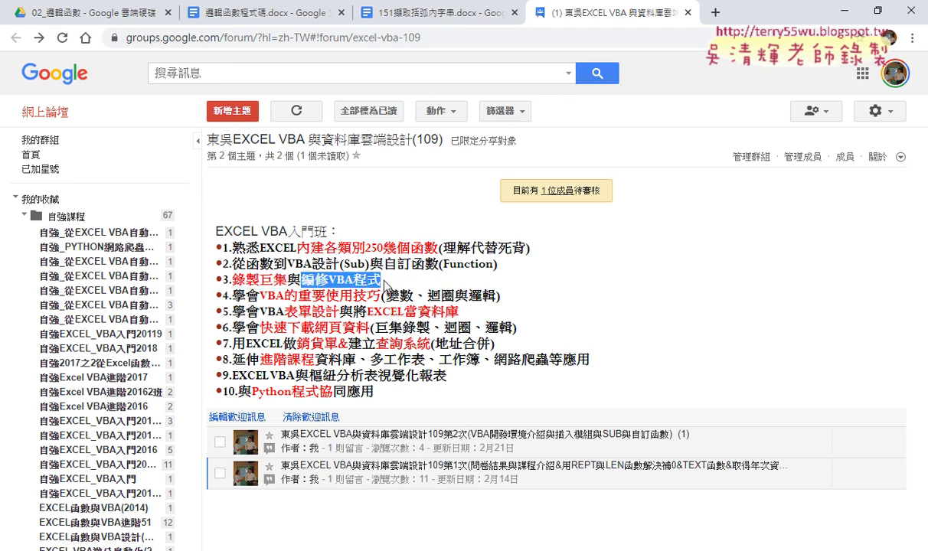
{"action": "left_click_drag", "start_coordinate": [287, 280], "coordinate": [232, 280]}
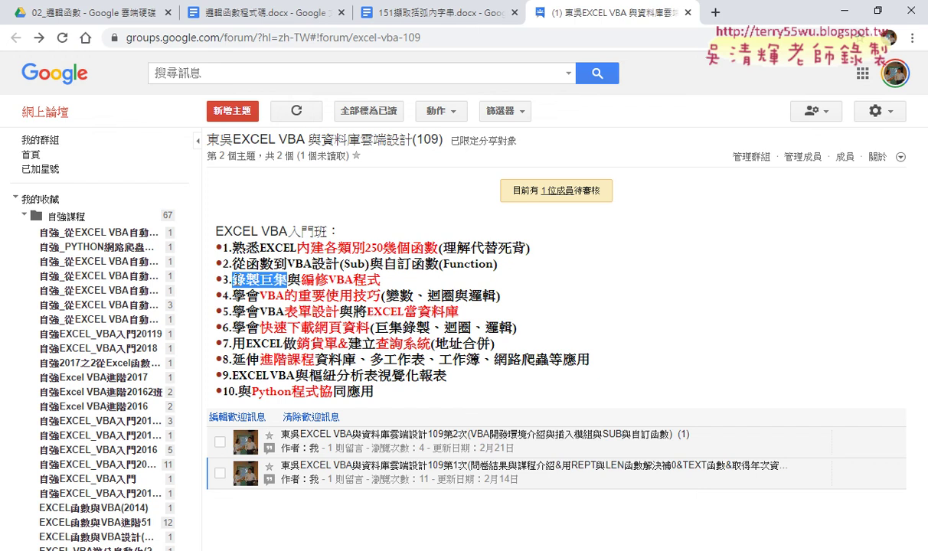
{"action": "left_click_drag", "start_coordinate": [328, 280], "coordinate": [380, 283]}
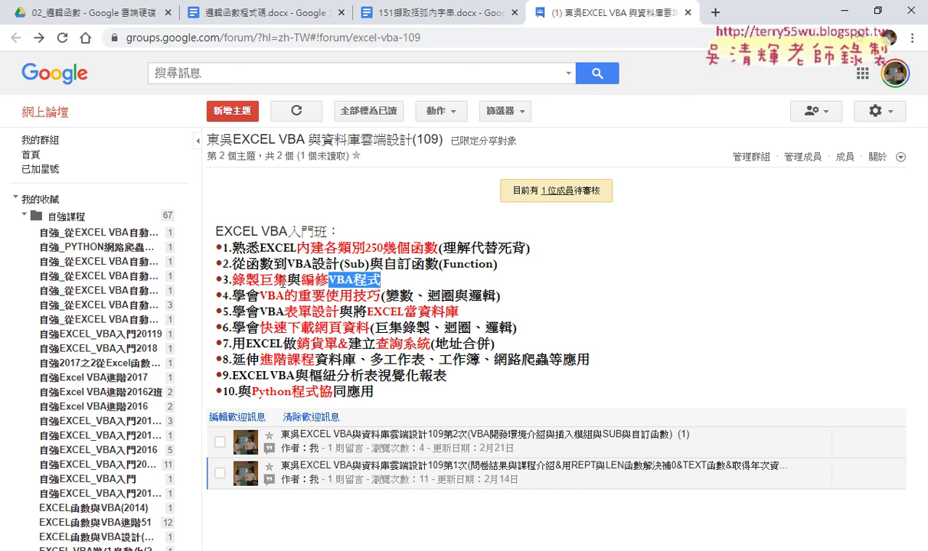
{"action": "left_click_drag", "start_coordinate": [287, 280], "coordinate": [232, 280]}
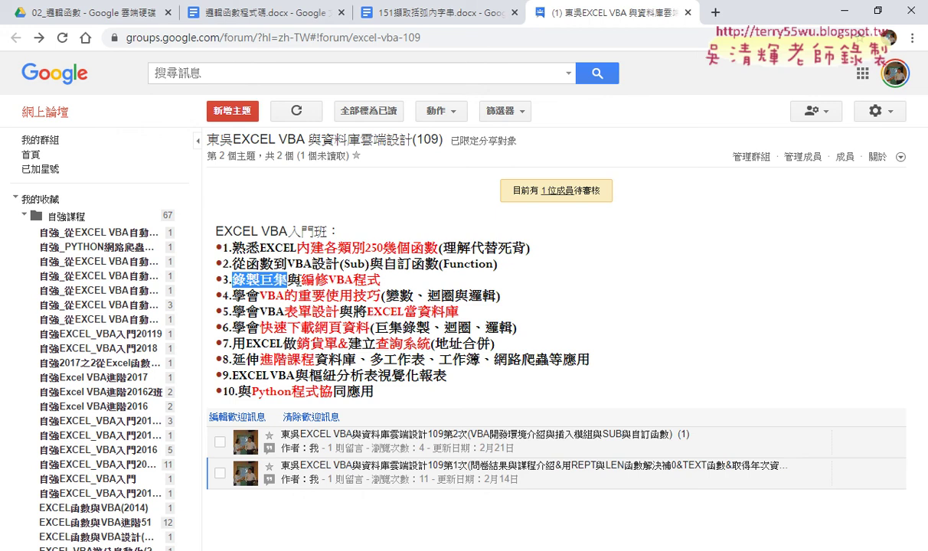
{"action": "left_click", "coordinate": [95, 14]}
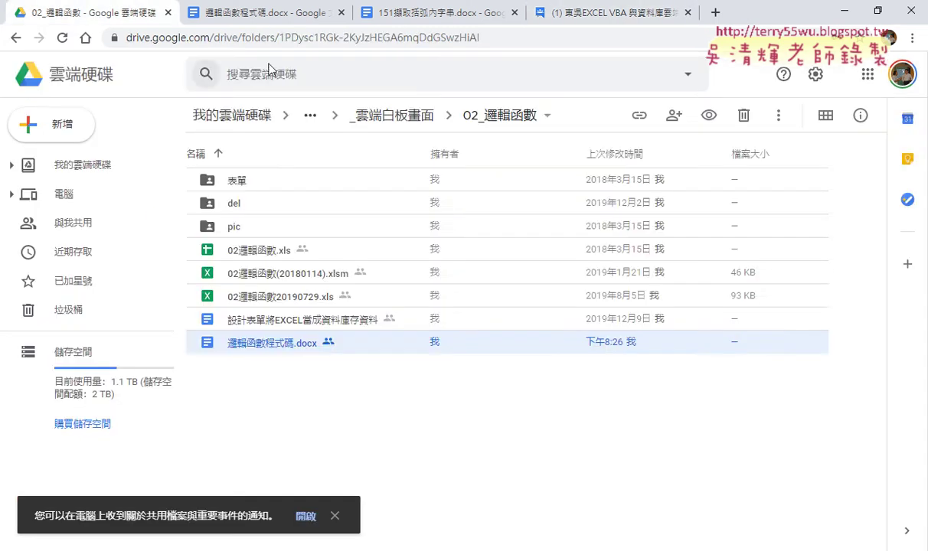
- Go up to _雲端白板畫面 and open the 04_數學函數 folder
{"action": "left_click", "coordinate": [387, 115]}
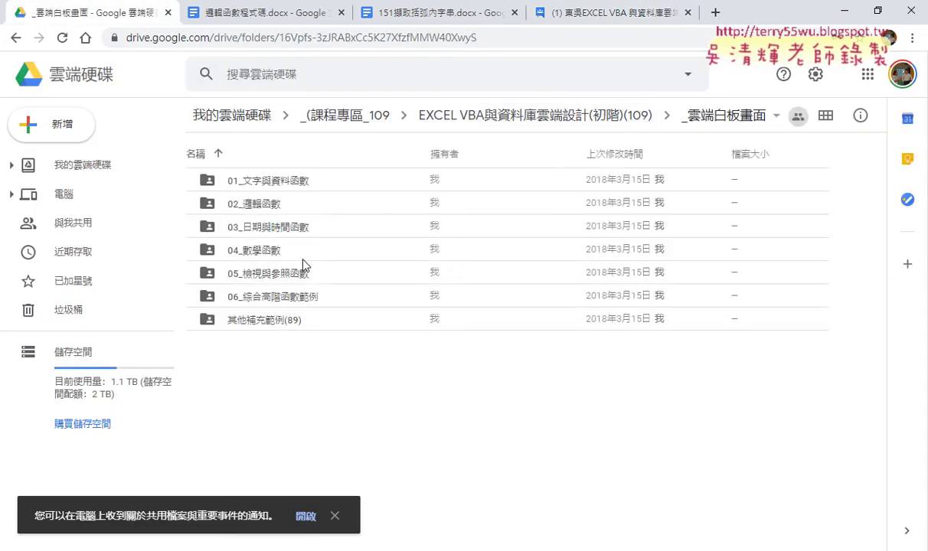
{"action": "double_click", "coordinate": [265, 250]}
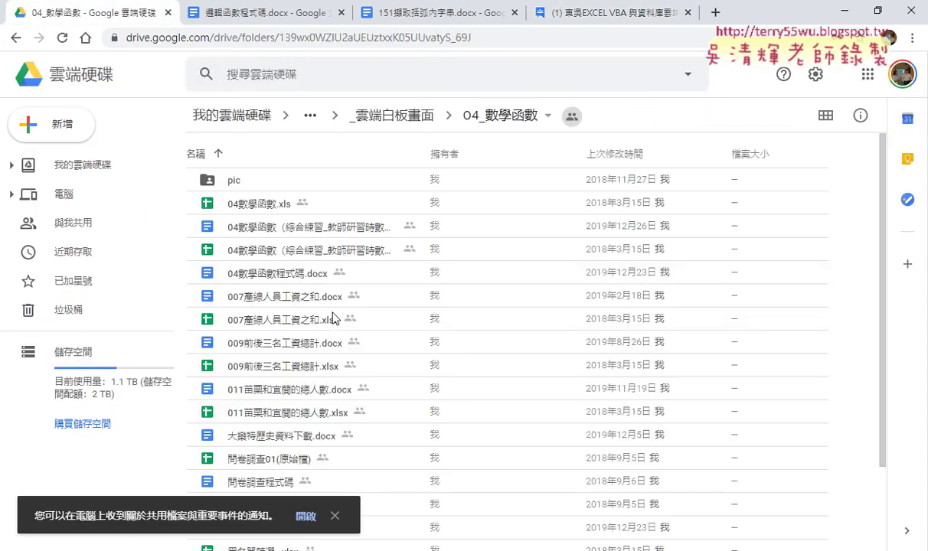
{"action": "left_click", "coordinate": [334, 515]}
{"action": "scroll", "coordinate": [398, 480], "scroll_direction": "down", "scroll_amount": 2}
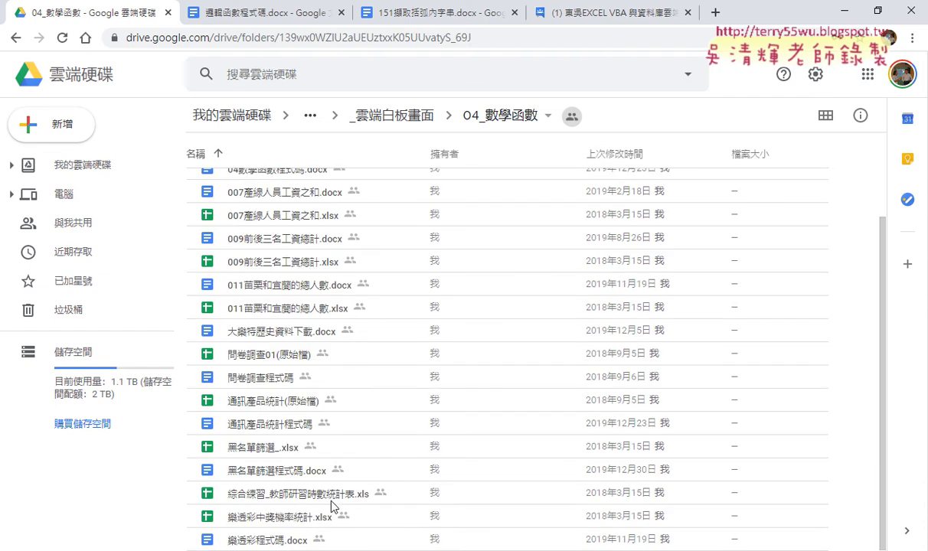
- Open 大樂特歷史資料下載.docx and follow its lotto-8 link to the draw results page
{"action": "double_click", "coordinate": [289, 334]}
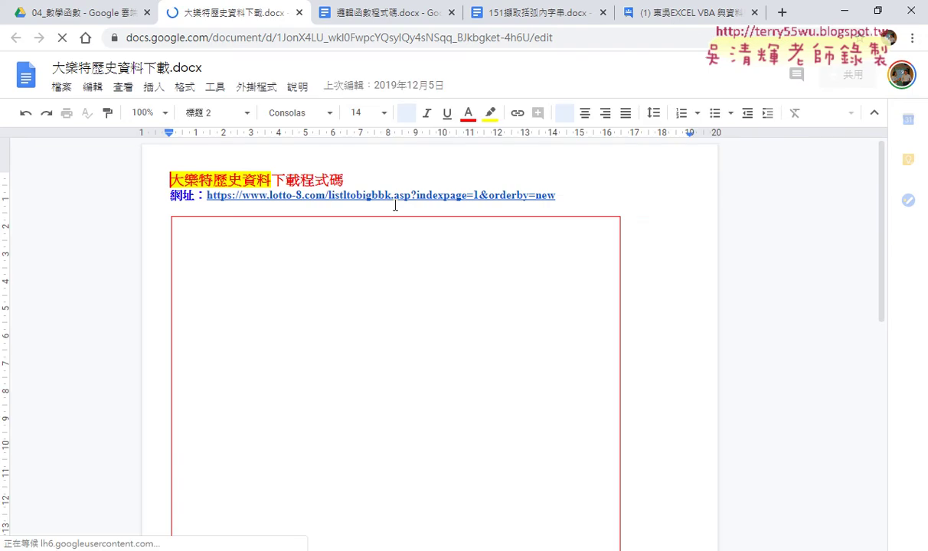
{"action": "left_click", "coordinate": [375, 196]}
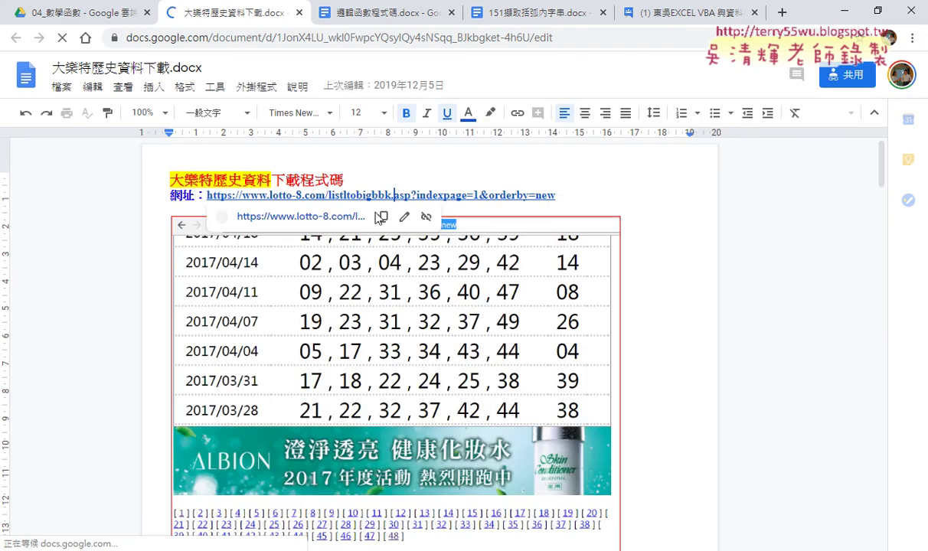
{"action": "left_click", "coordinate": [334, 224]}
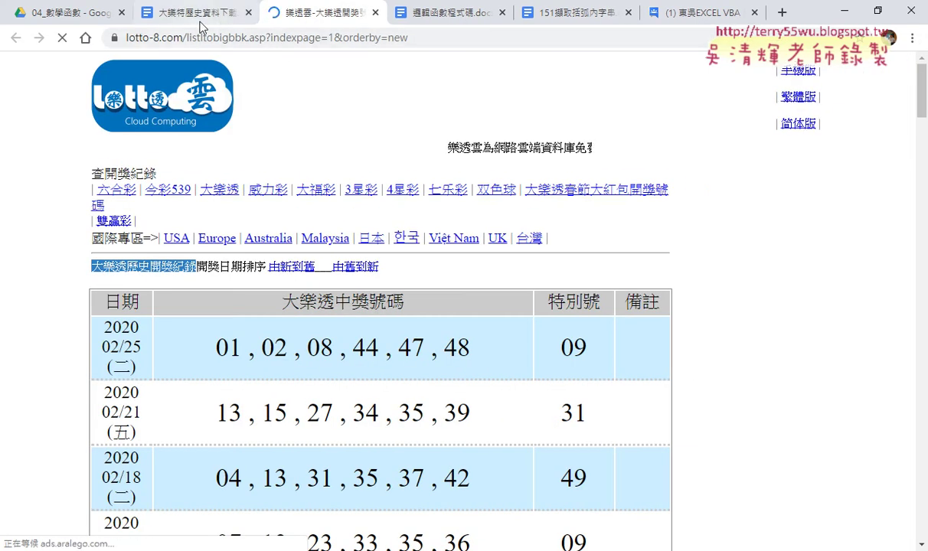
- Highlight the 大樂透中獎號碼 heading and the first draw's 02/25 date and numbers
{"action": "scroll", "coordinate": [276, 396], "scroll_direction": "down", "scroll_amount": 2}
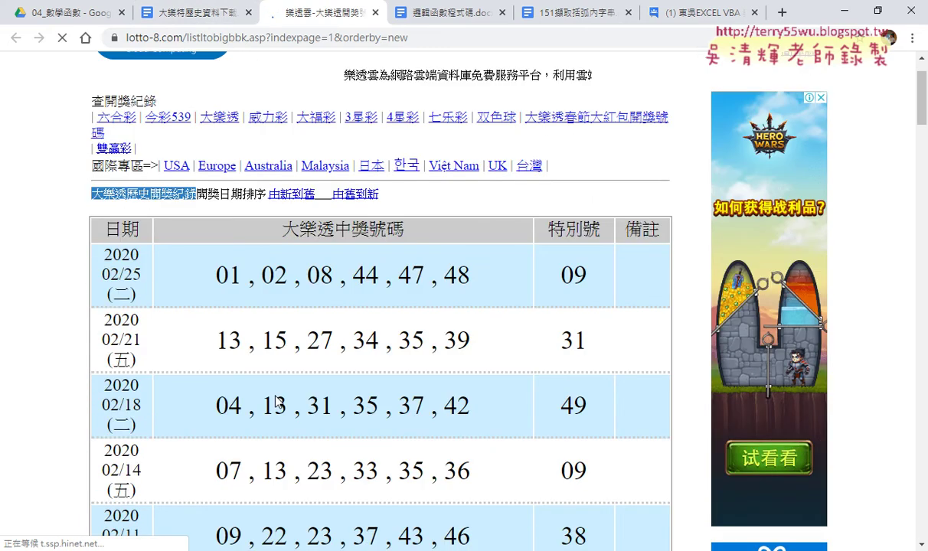
{"action": "left_click_drag", "start_coordinate": [268, 141], "coordinate": [406, 154]}
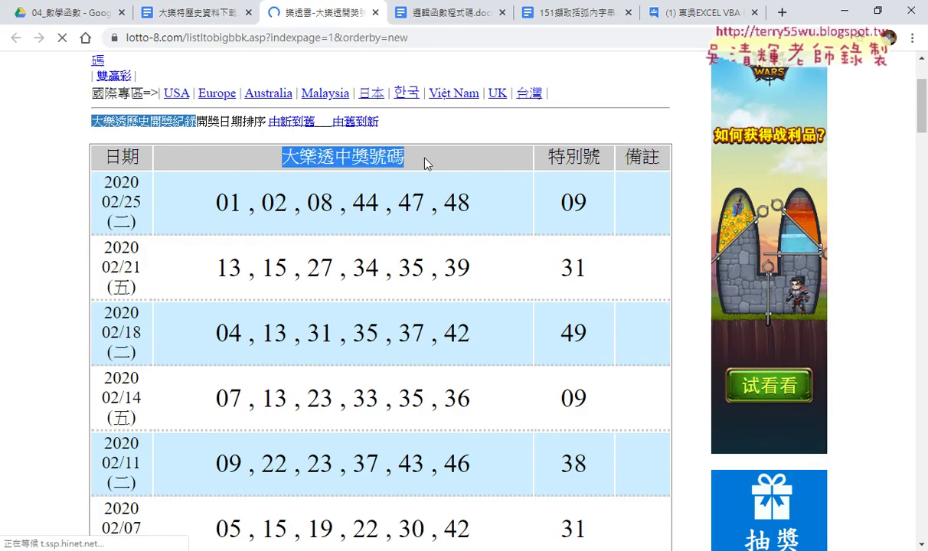
{"action": "mouse_move", "coordinate": [102, 178]}
{"action": "left_mouse_down"}
{"action": "mouse_move", "coordinate": [140, 196]}
{"action": "mouse_move", "coordinate": [141, 207]}
{"action": "left_mouse_up"}
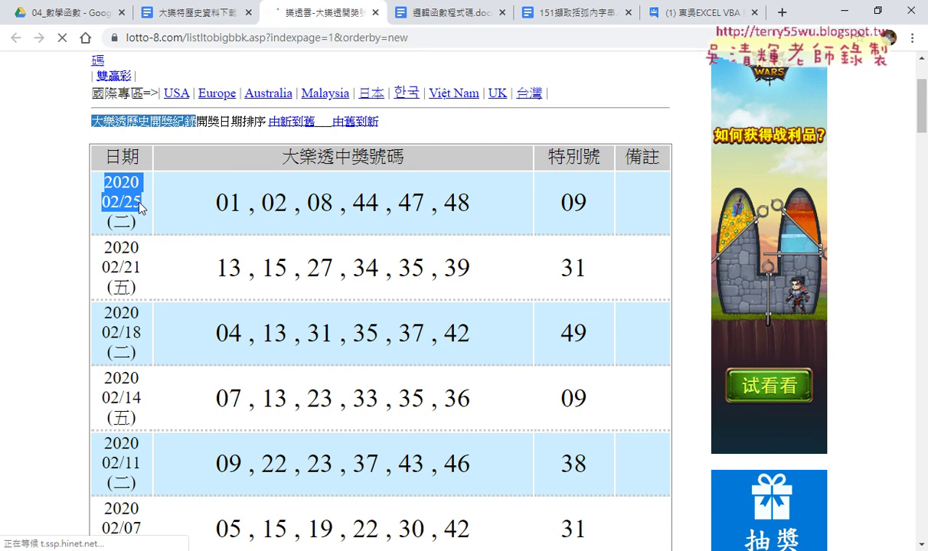
{"action": "left_click_drag", "start_coordinate": [139, 203], "coordinate": [139, 222]}
{"action": "mouse_move", "coordinate": [591, 202]}
{"action": "left_mouse_down"}
{"action": "mouse_move", "coordinate": [266, 208]}
{"action": "mouse_move", "coordinate": [190, 244]}
{"action": "left_mouse_up"}
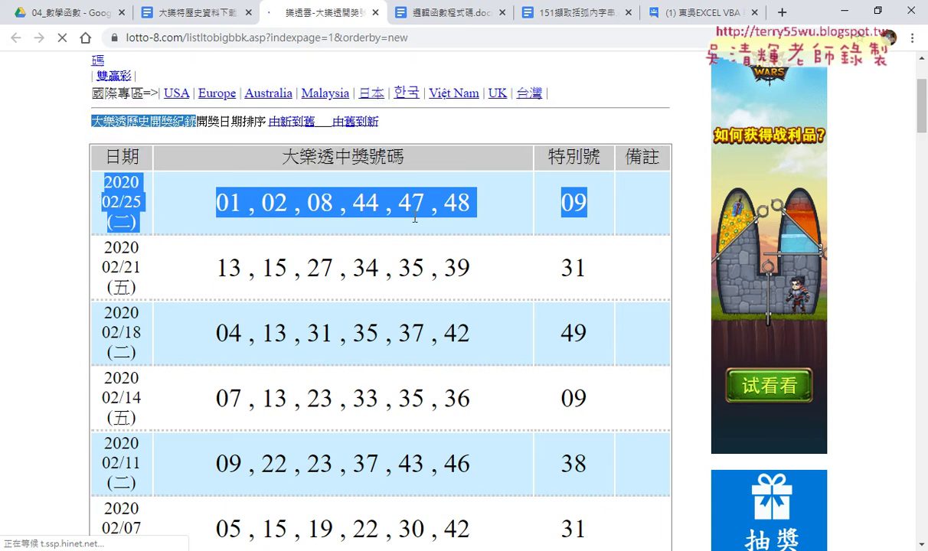
- Scroll to the bottom of the results and go to page 58
{"action": "scroll", "coordinate": [425, 230], "scroll_direction": "down", "scroll_amount": 3}
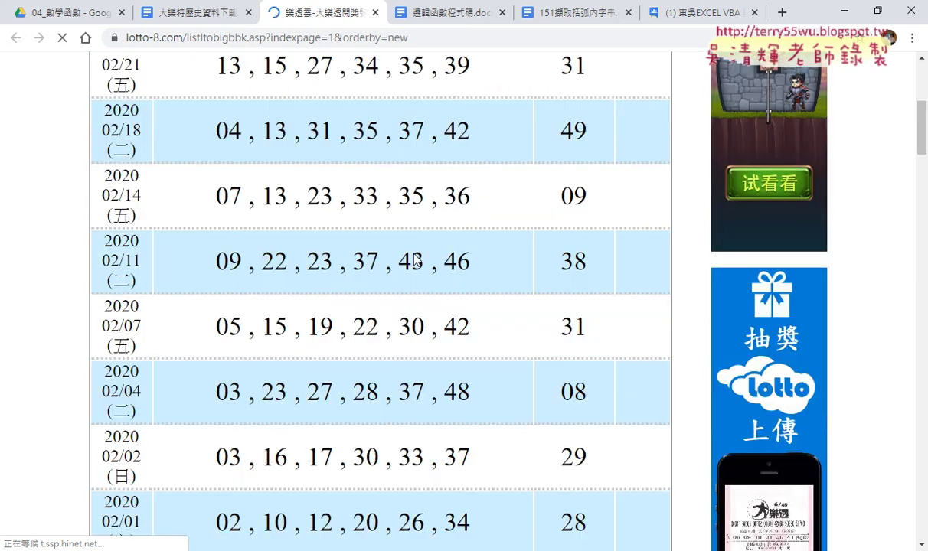
{"action": "scroll", "coordinate": [418, 253], "scroll_direction": "down", "scroll_amount": 5}
{"action": "scroll", "coordinate": [414, 259], "scroll_direction": "down", "scroll_amount": 3}
{"action": "scroll", "coordinate": [414, 261], "scroll_direction": "down", "scroll_amount": 8}
{"action": "scroll", "coordinate": [415, 258], "scroll_direction": "down", "scroll_amount": 3}
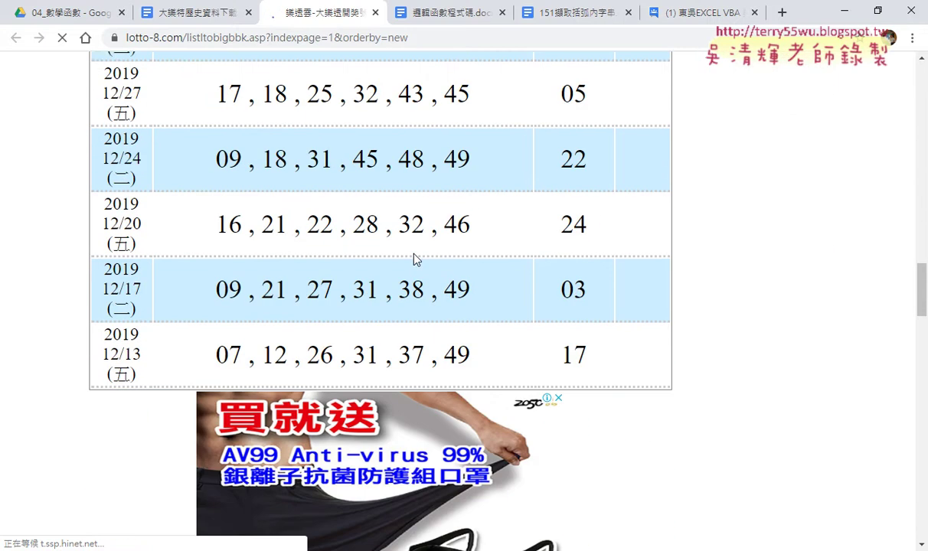
{"action": "scroll", "coordinate": [414, 258], "scroll_direction": "down", "scroll_amount": 4}
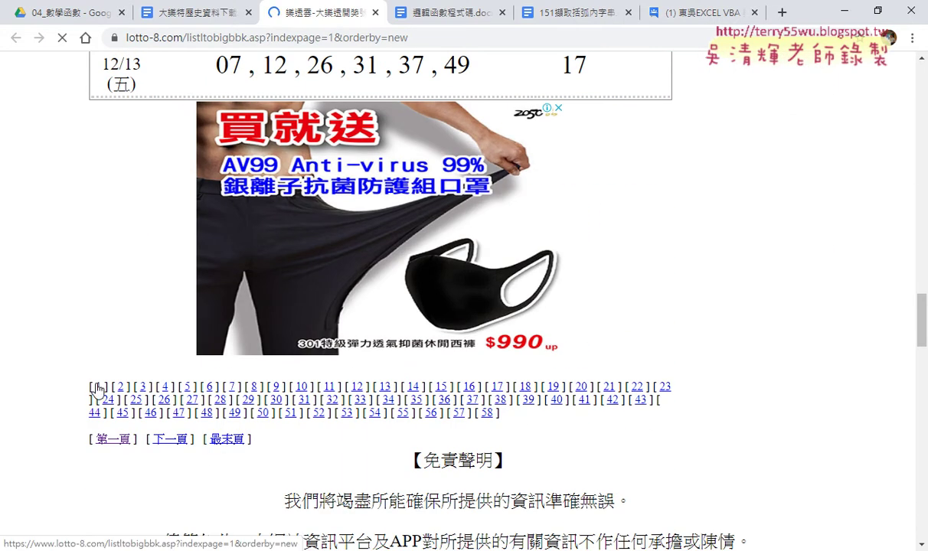
{"action": "left_click", "coordinate": [489, 414]}
{"action": "scroll", "coordinate": [467, 398], "scroll_direction": "down", "scroll_amount": 1}
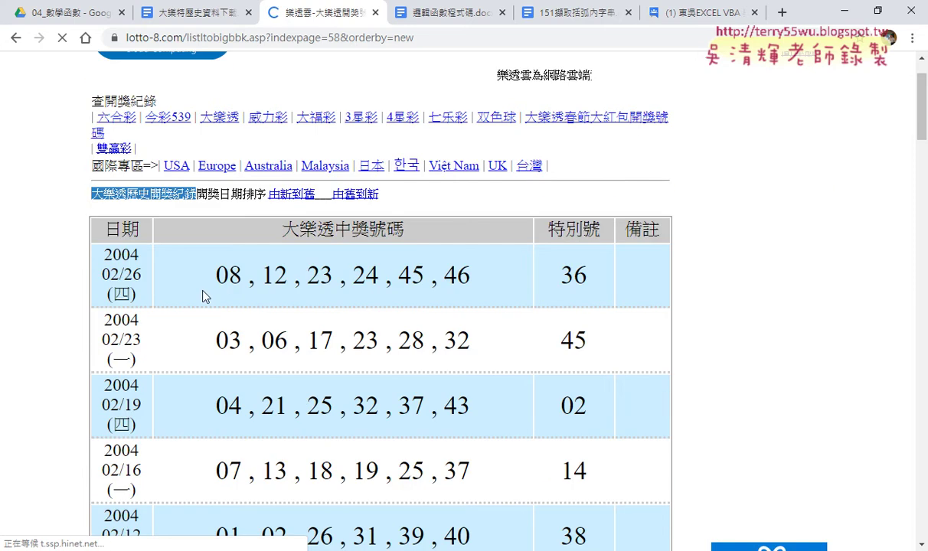
{"action": "double_click", "coordinate": [135, 254]}
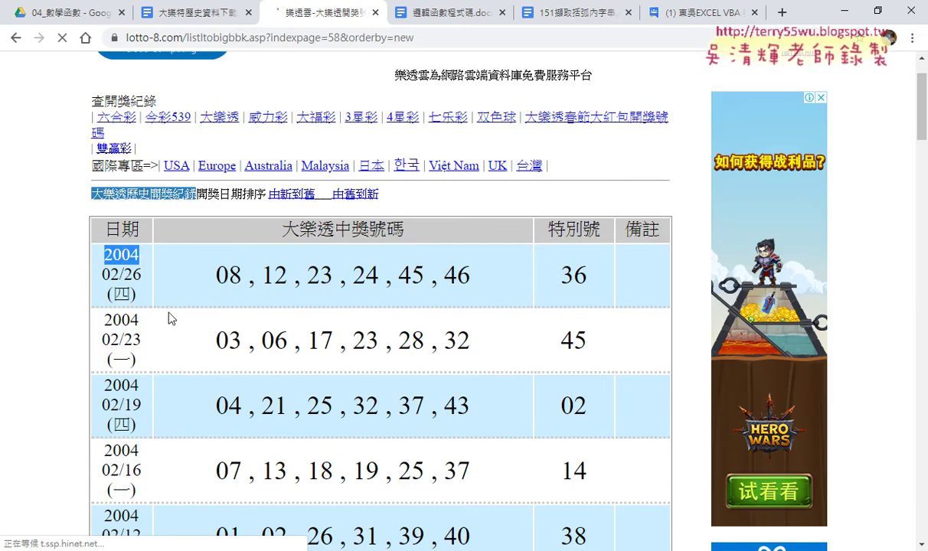
{"action": "scroll", "coordinate": [171, 318], "scroll_direction": "down", "scroll_amount": 7}
{"action": "scroll", "coordinate": [171, 318], "scroll_direction": "down", "scroll_amount": 3}
{"action": "scroll", "coordinate": [172, 319], "scroll_direction": "down", "scroll_amount": 5}
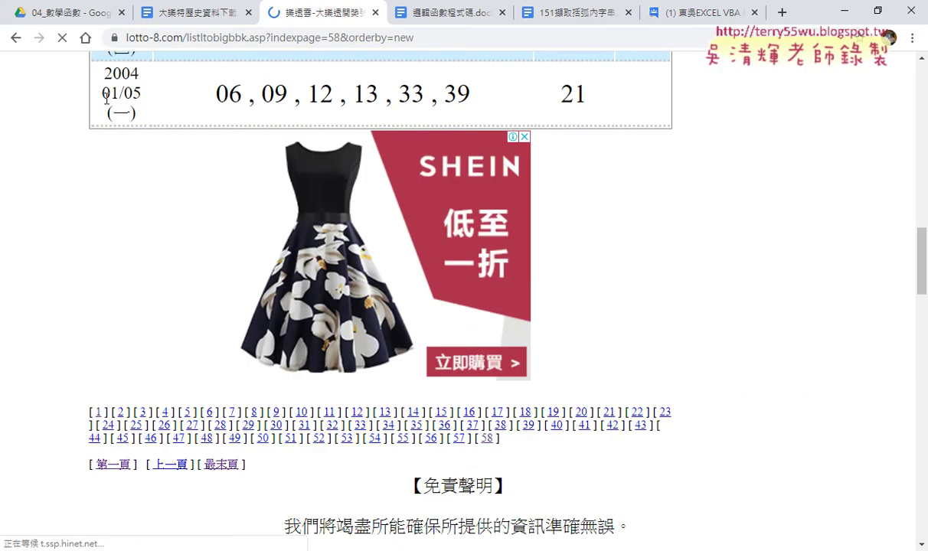
{"action": "left_click_drag", "start_coordinate": [104, 94], "coordinate": [561, 94]}
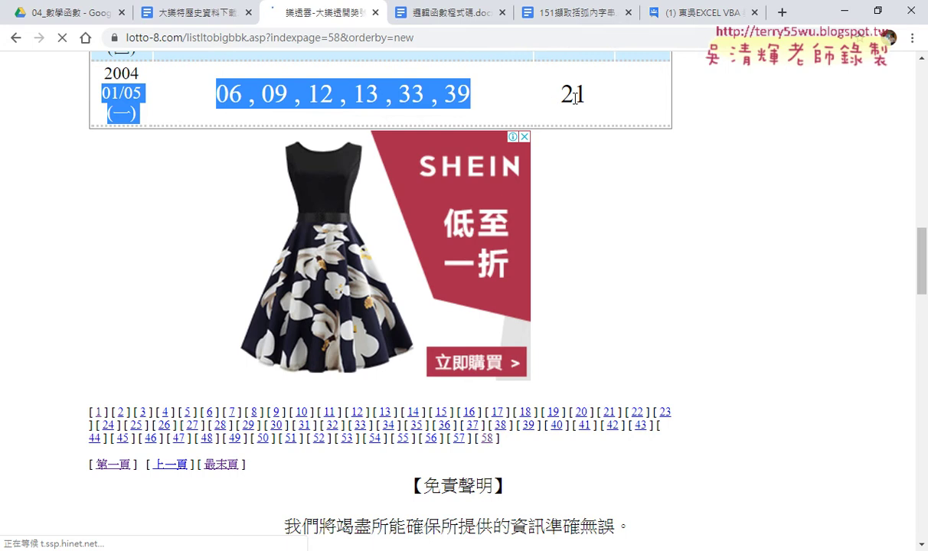
{"action": "scroll", "coordinate": [598, 147], "scroll_direction": "up", "scroll_amount": 6}
{"action": "scroll", "coordinate": [597, 148], "scroll_direction": "up", "scroll_amount": 2}
{"action": "scroll", "coordinate": [597, 148], "scroll_direction": "up", "scroll_amount": 3}
{"action": "scroll", "coordinate": [597, 148], "scroll_direction": "up", "scroll_amount": 3}
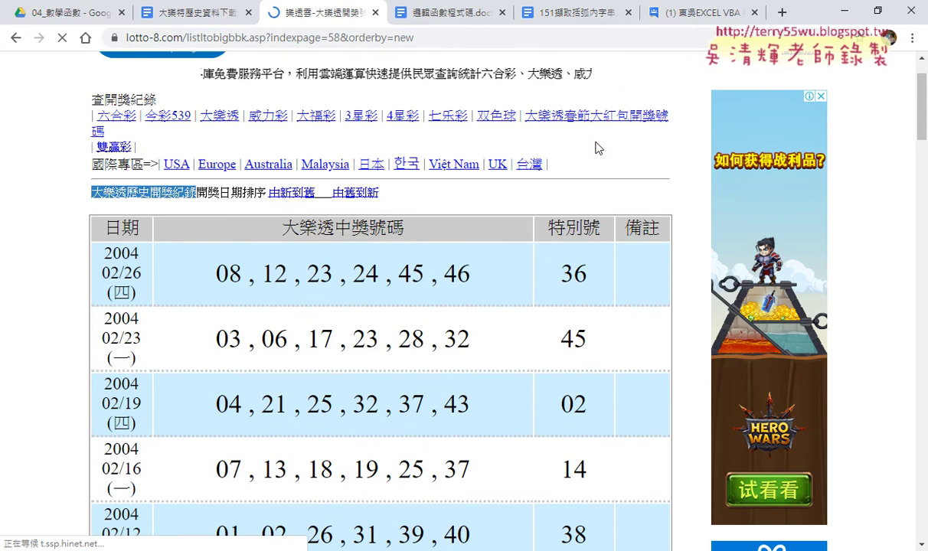
{"action": "left_click_drag", "start_coordinate": [189, 279], "coordinate": [615, 279]}
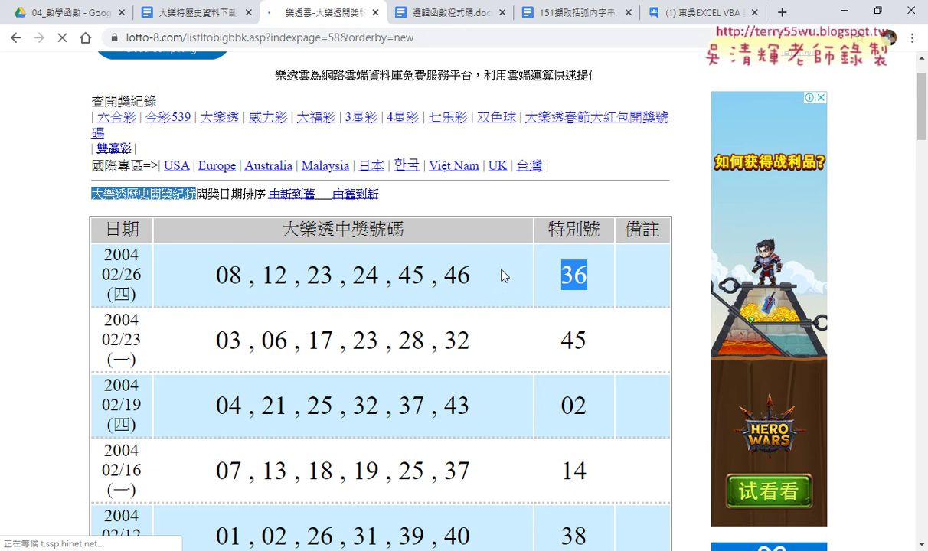
{"action": "scroll", "coordinate": [426, 304], "scroll_direction": "down", "scroll_amount": 5}
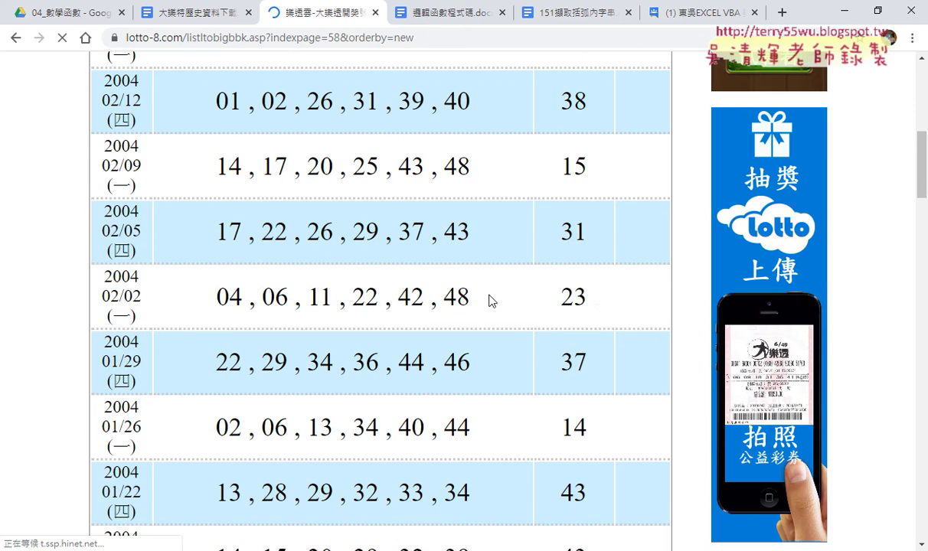
{"action": "scroll", "coordinate": [495, 364], "scroll_direction": "down", "scroll_amount": 4}
{"action": "scroll", "coordinate": [495, 363], "scroll_direction": "down", "scroll_amount": 5}
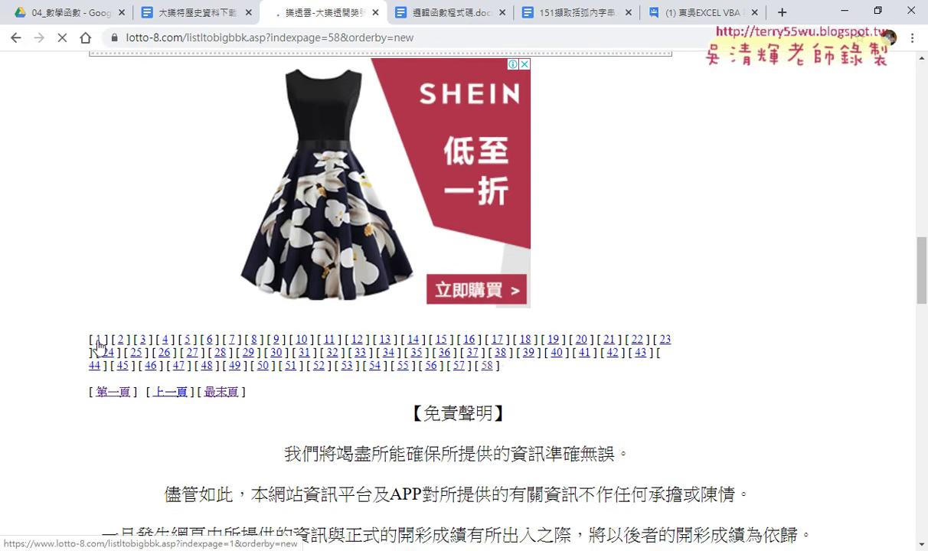
{"action": "mouse_move", "coordinate": [502, 368]}
{"action": "left_mouse_down"}
{"action": "mouse_move", "coordinate": [90, 342]}
{"action": "mouse_move", "coordinate": [84, 325]}
{"action": "left_mouse_up"}
{"action": "left_click", "coordinate": [71, 328]}
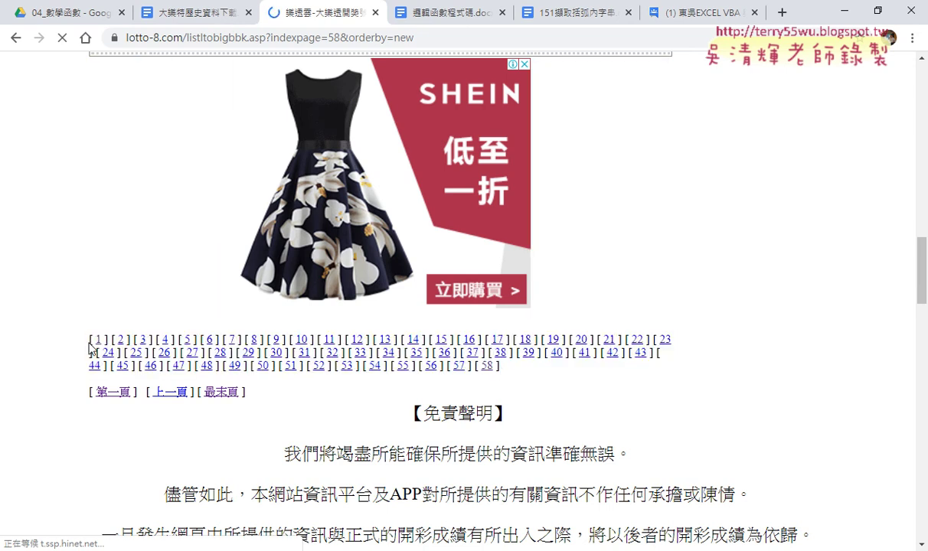
{"action": "left_click", "coordinate": [342, 40]}
{"action": "left_click", "coordinate": [342, 40]}
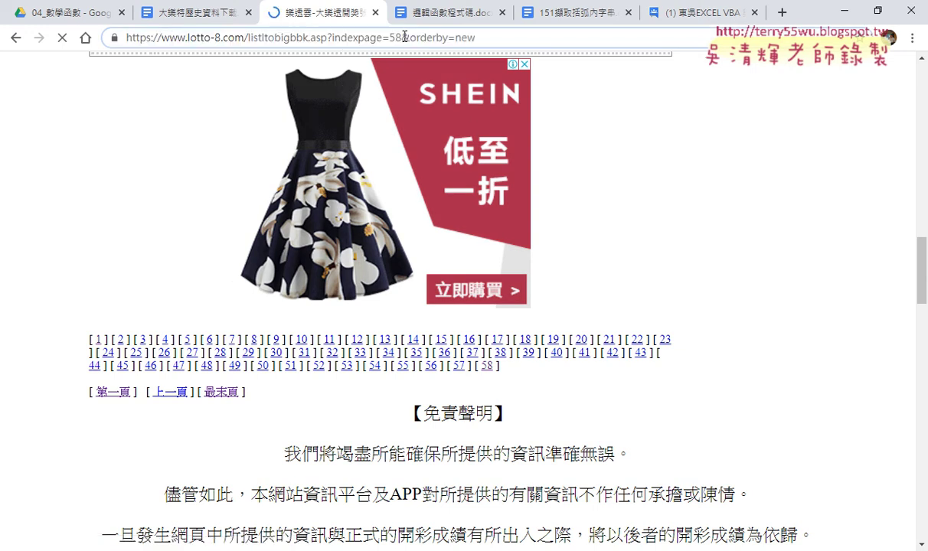
- Change indexpage=58 to 1 in the lotto-8 address to load page 1
{"action": "double_click", "coordinate": [395, 38]}
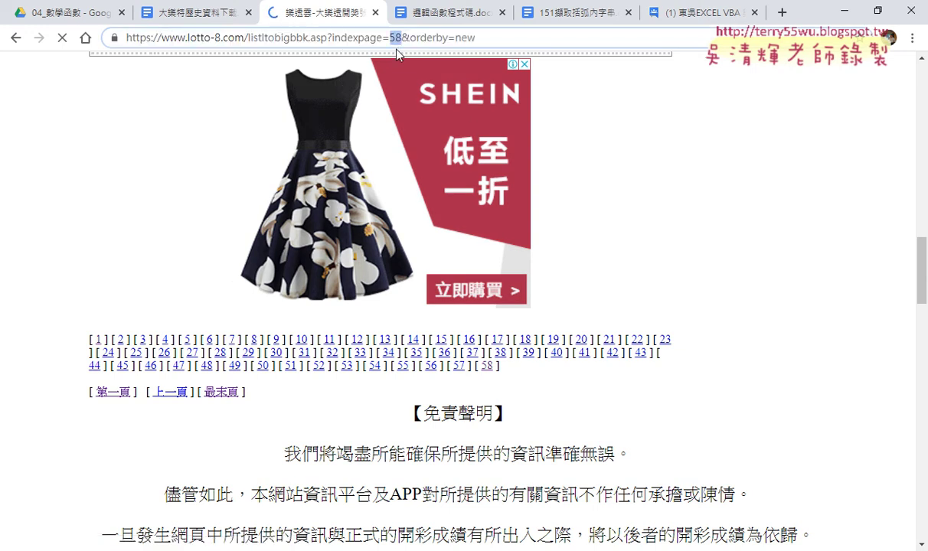
{"action": "left_click", "coordinate": [98, 339]}
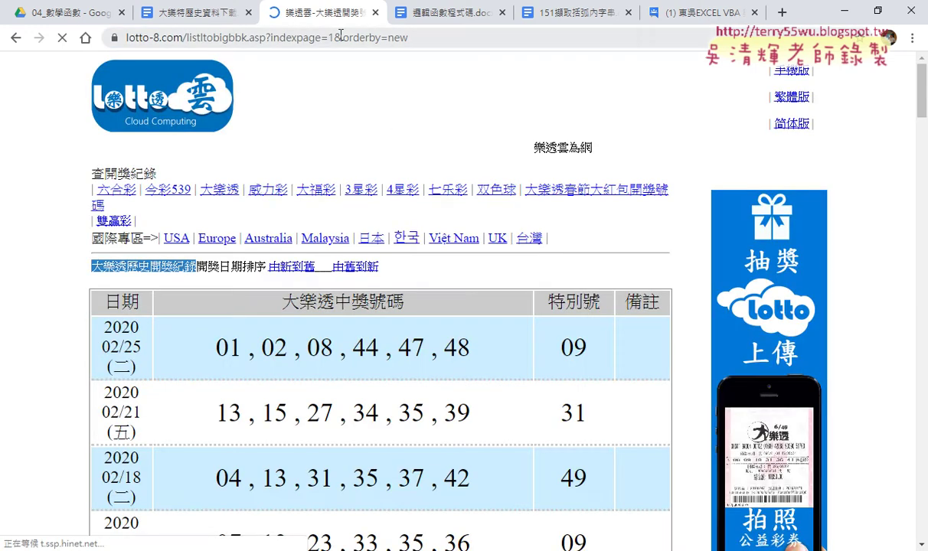
{"action": "double_click", "coordinate": [391, 37]}
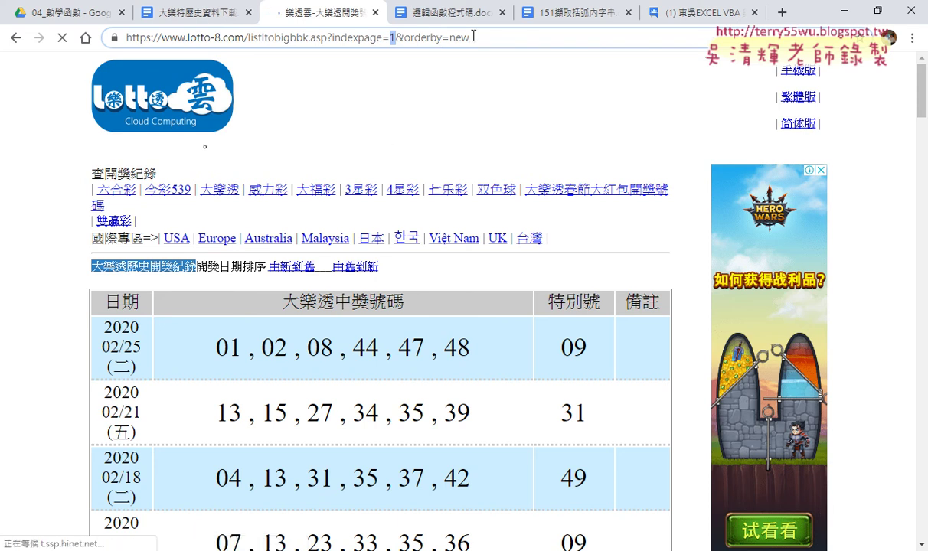
- Switch to the Excel workbook and add a new blank sheet 工作表1
{"action": "mouse_move", "coordinate": [230, 550]}
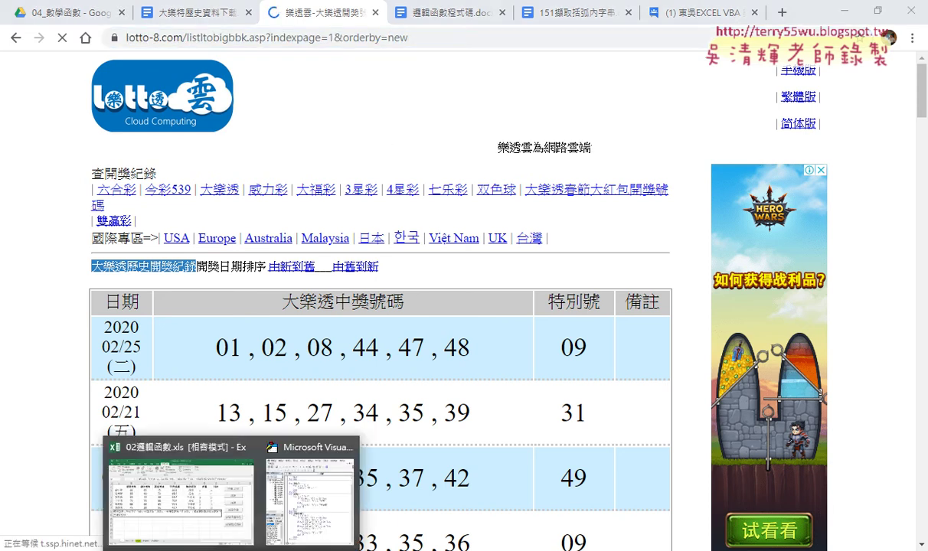
{"action": "left_click", "coordinate": [181, 498]}
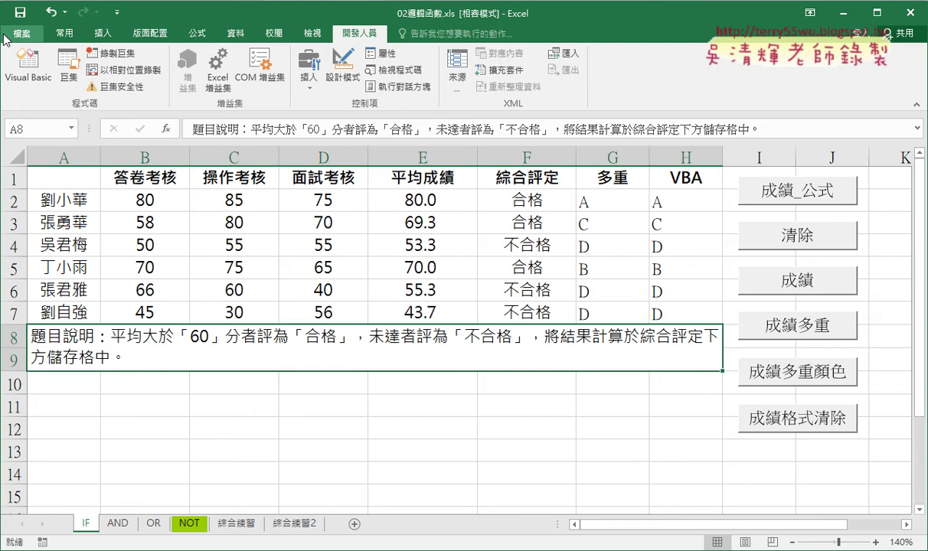
{"action": "left_click", "coordinate": [352, 526]}
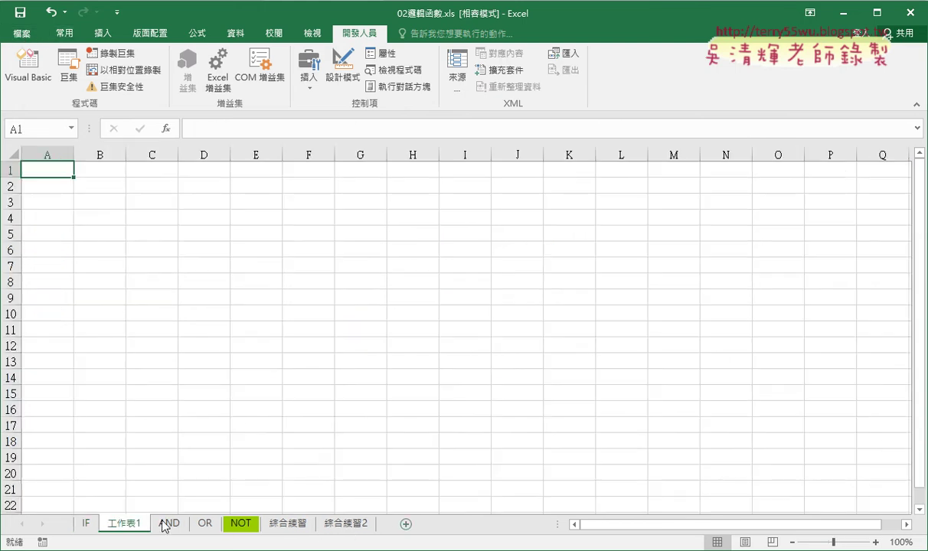
- Move 工作表1 to the end and start a new web query from 資料 > 從 Web
{"action": "left_click_drag", "start_coordinate": [379, 527], "coordinate": [397, 527]}
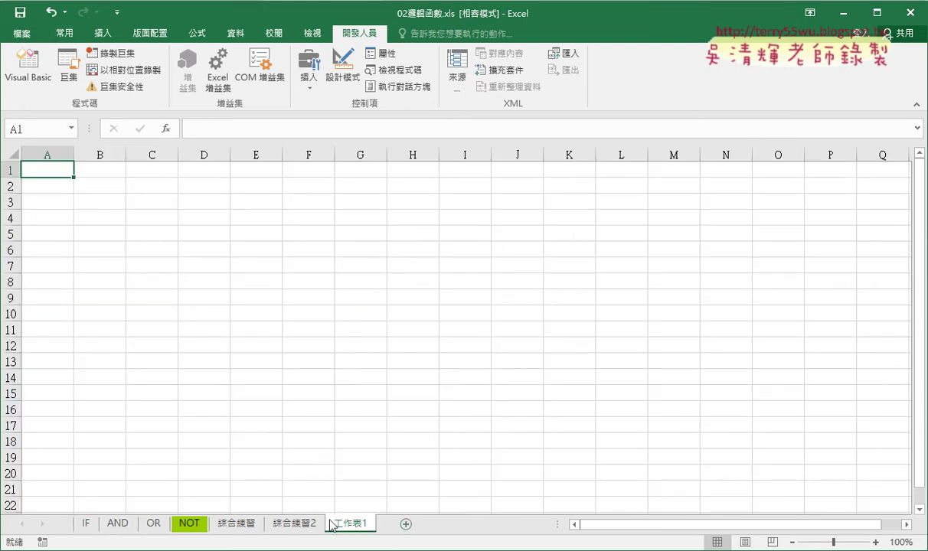
{"action": "left_click", "coordinate": [229, 38]}
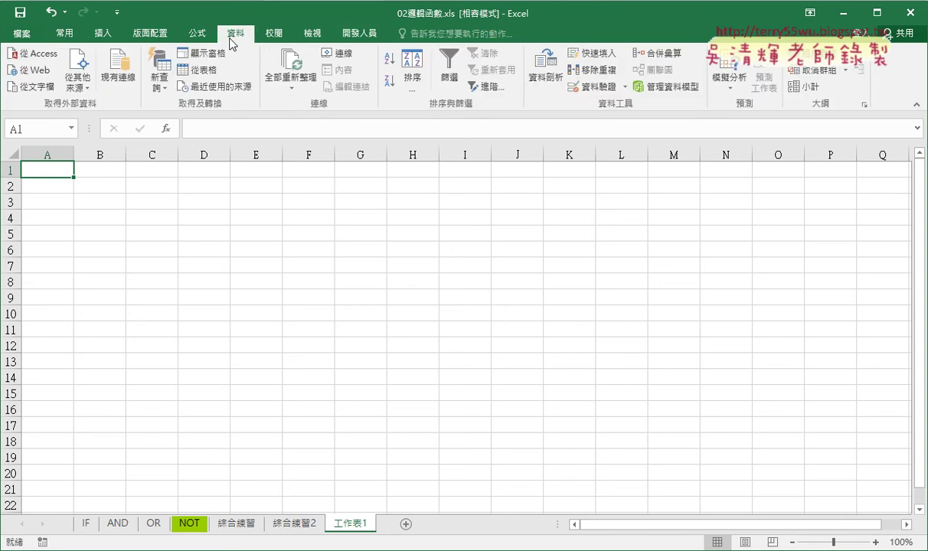
{"action": "left_click", "coordinate": [32, 74]}
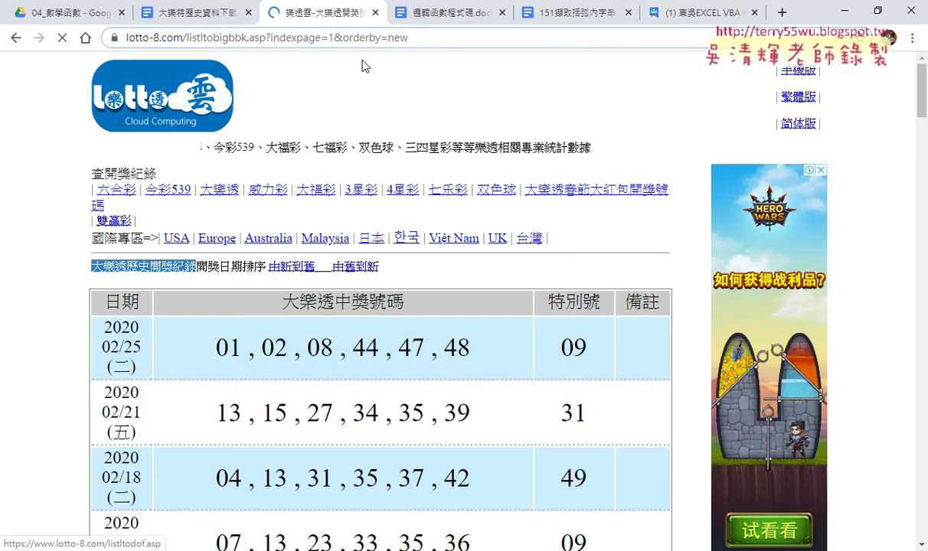
- Copy the lotto-8 page address from Chrome and return to the Excel web query
{"action": "left_click_drag", "start_coordinate": [493, 38], "coordinate": [126, 41]}
{"action": "right_click", "coordinate": [239, 43]}
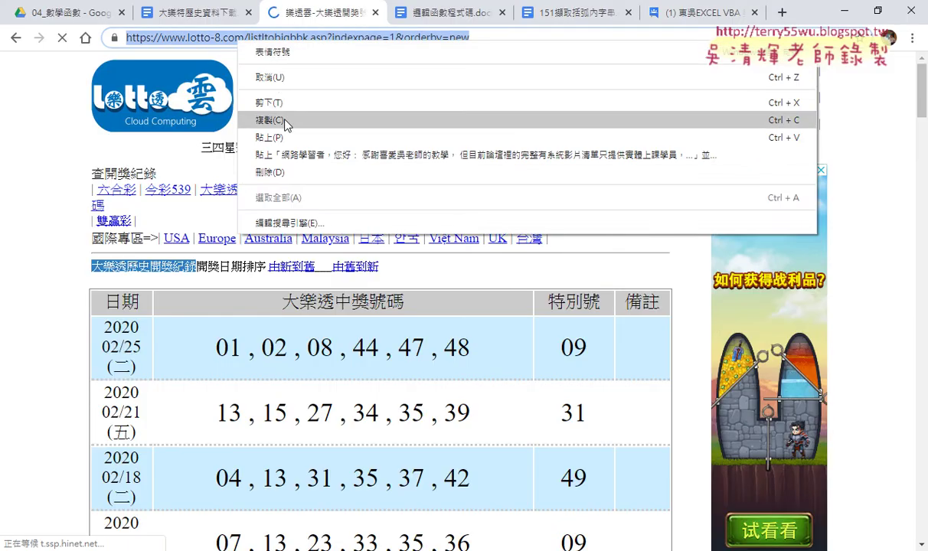
{"action": "left_click", "coordinate": [284, 120]}
{"action": "left_click", "coordinate": [843, 10]}
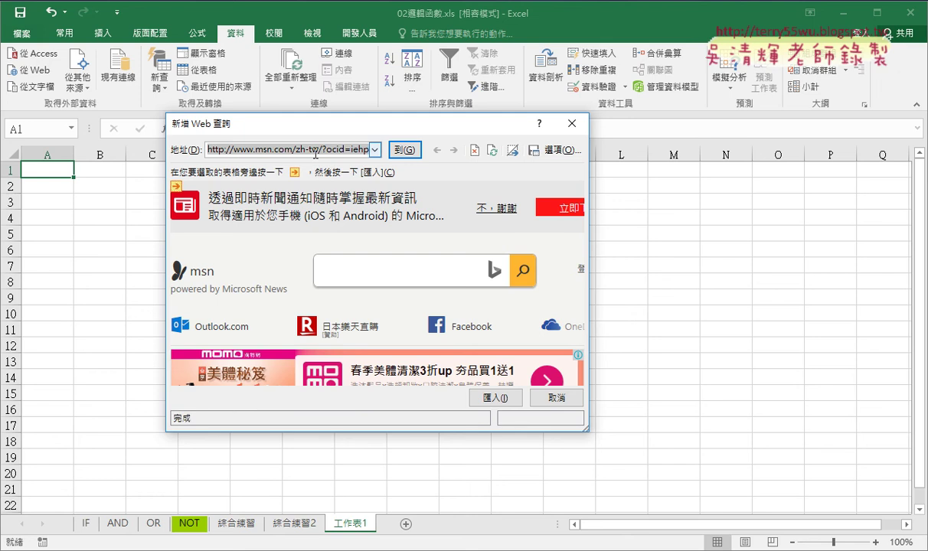
- Paste the lotto-8 address into the web query's 地址 box and load it
{"action": "right_click", "coordinate": [315, 154]}
{"action": "left_click", "coordinate": [341, 192]}
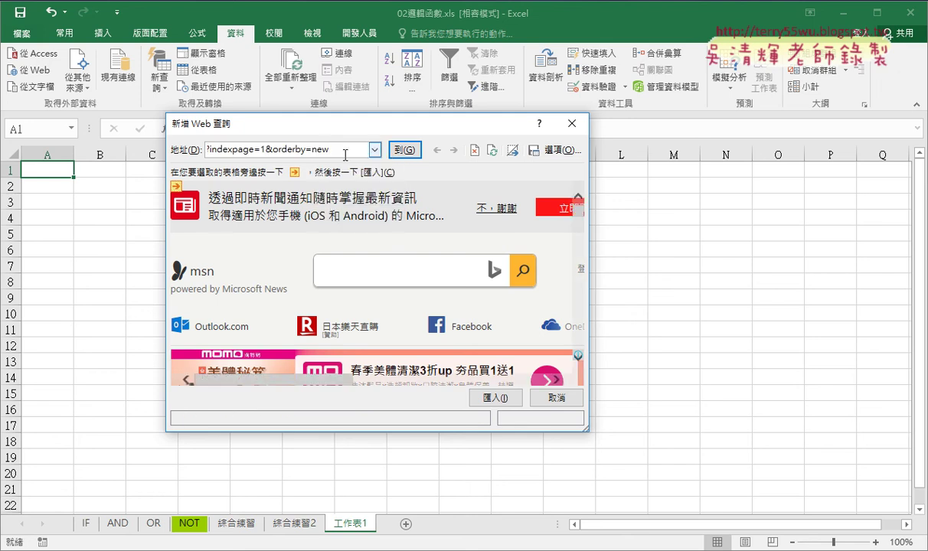
{"action": "left_click", "coordinate": [266, 149]}
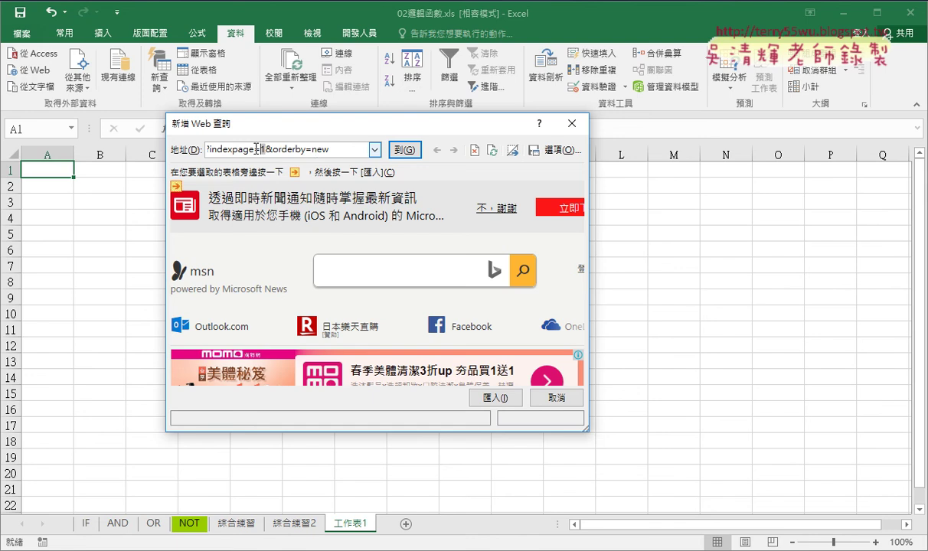
{"action": "left_click", "coordinate": [406, 151]}
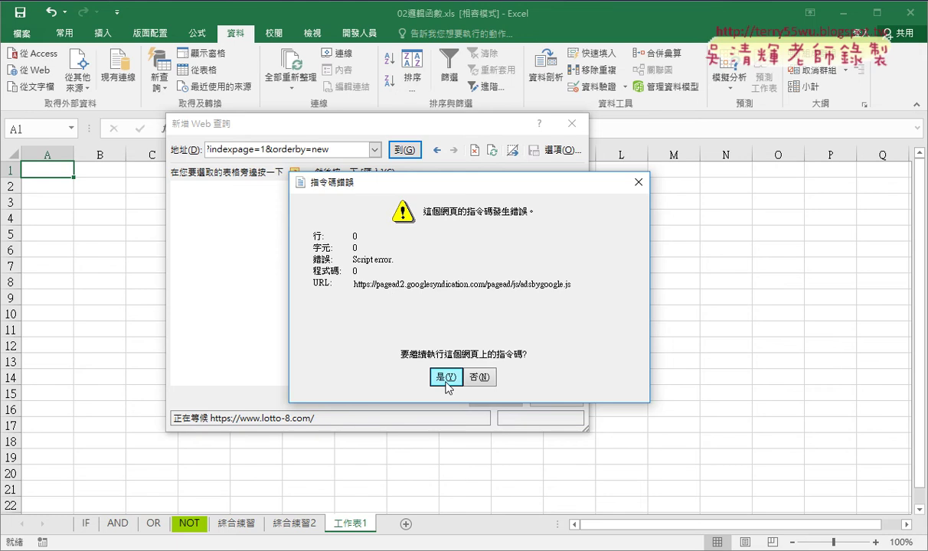
- Answer 是(Y) to each script-error prompt so the page finishes loading
{"action": "left_click", "coordinate": [447, 378]}
{"action": "left_click", "coordinate": [447, 379]}
{"action": "left_click", "coordinate": [448, 380]}
{"action": "left_click", "coordinate": [448, 378]}
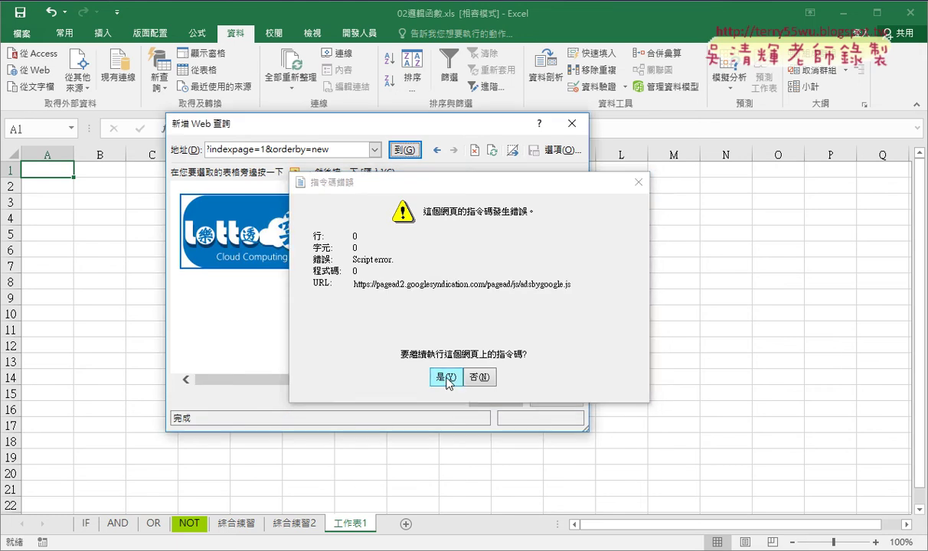
{"action": "left_click", "coordinate": [448, 378]}
{"action": "left_click", "coordinate": [448, 379]}
{"action": "left_click", "coordinate": [447, 378]}
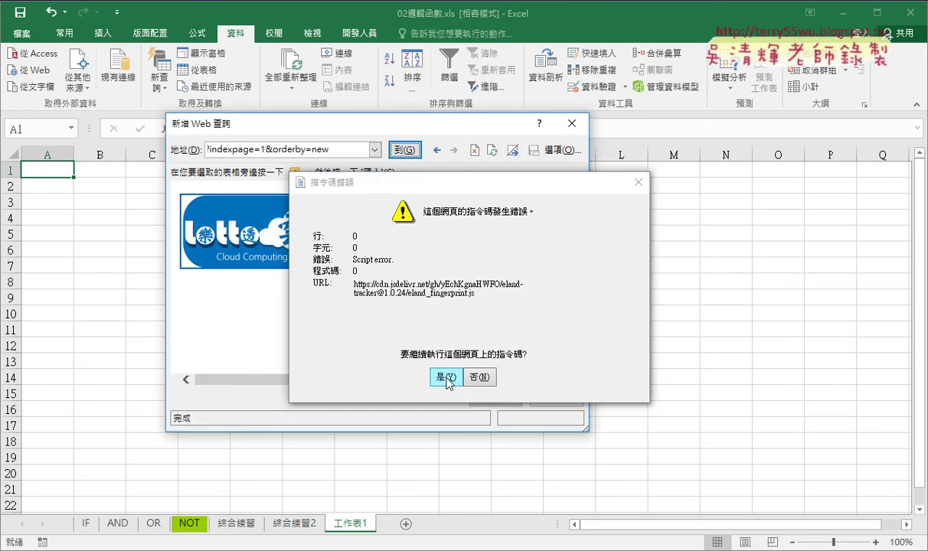
{"action": "left_click", "coordinate": [448, 378]}
{"action": "left_click", "coordinate": [448, 378]}
{"action": "left_click", "coordinate": [447, 378]}
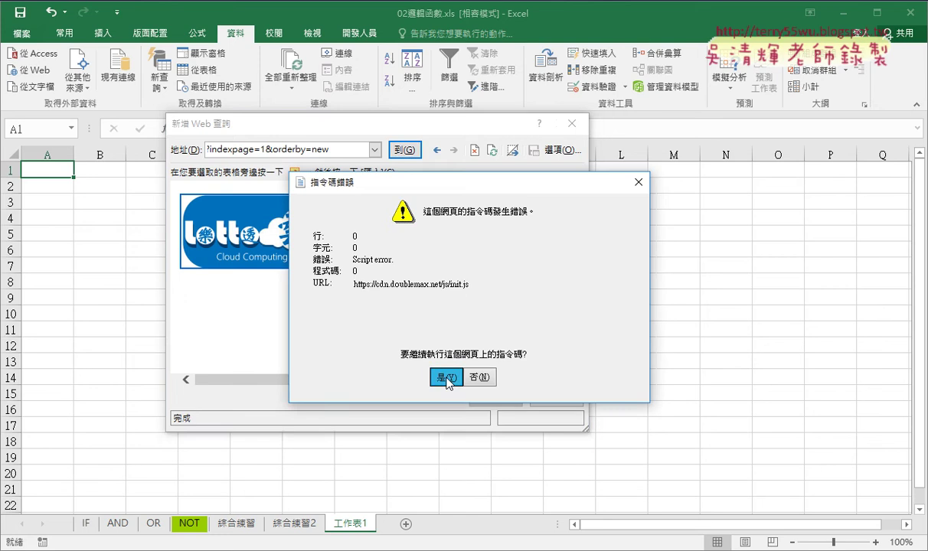
{"action": "left_click", "coordinate": [448, 379]}
{"action": "left_click", "coordinate": [448, 378]}
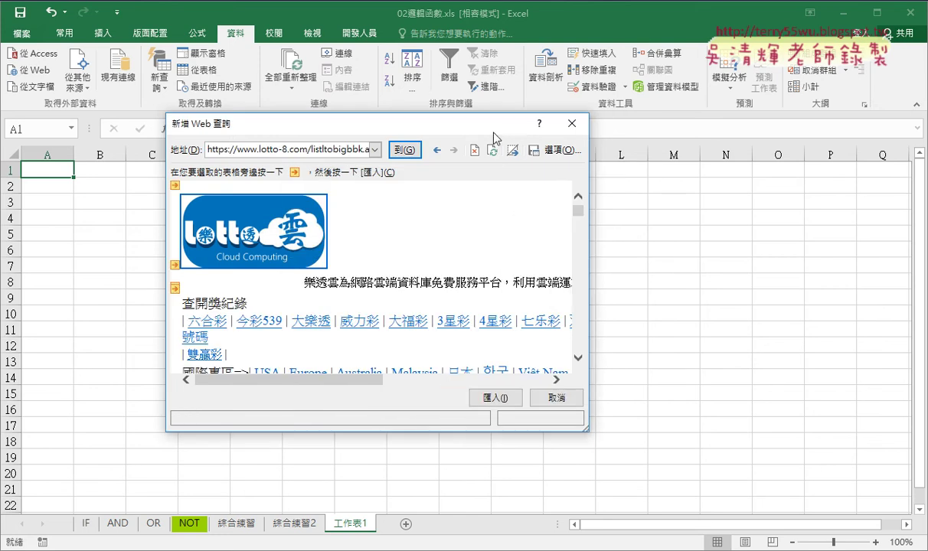
- Move and enlarge the web query dialog to show the draw results table
{"action": "left_click_drag", "start_coordinate": [493, 133], "coordinate": [464, 68]}
{"action": "left_click_drag", "start_coordinate": [560, 366], "coordinate": [845, 507]}
{"action": "scroll", "coordinate": [792, 380], "scroll_direction": "down", "scroll_amount": 3}
{"action": "scroll", "coordinate": [790, 380], "scroll_direction": "down", "scroll_amount": 1}
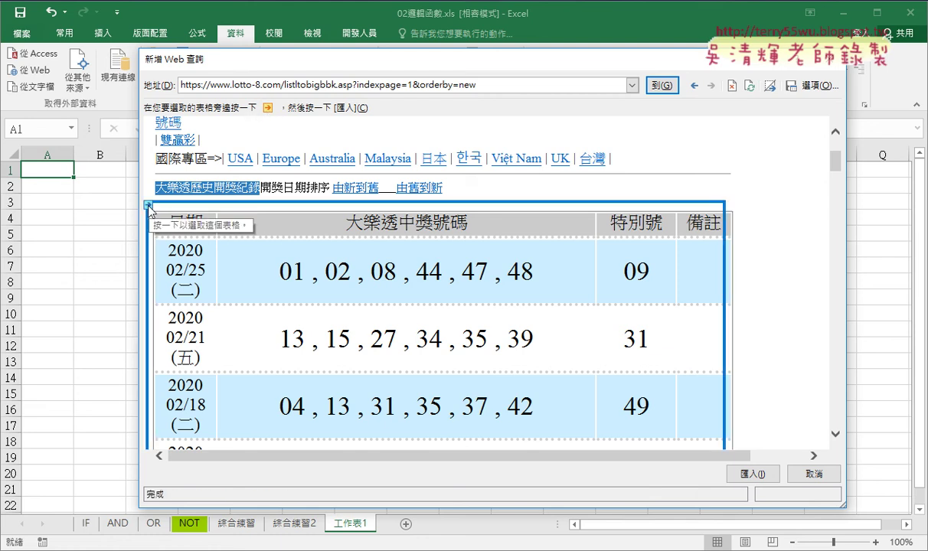
- Select the draw results table and import it at =$A$1
{"action": "left_click", "coordinate": [149, 207]}
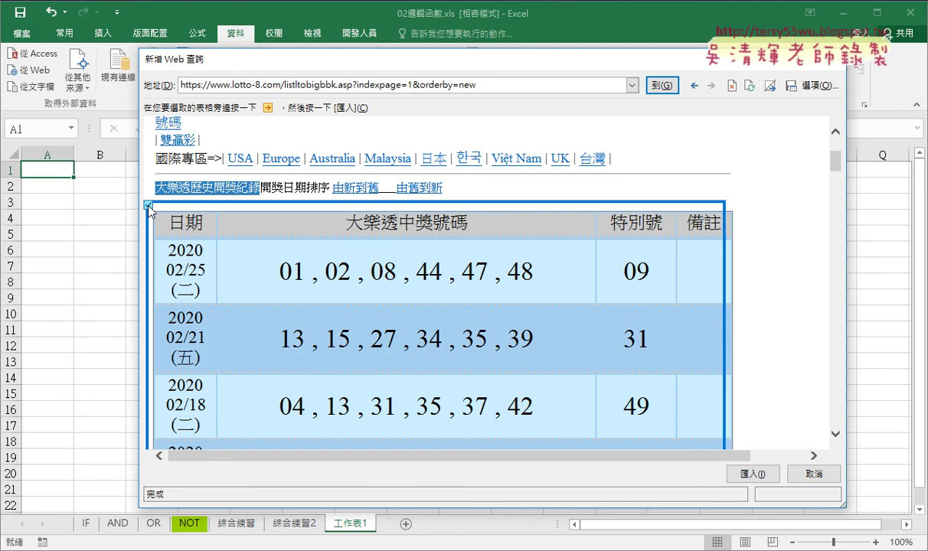
{"action": "left_click", "coordinate": [750, 475]}
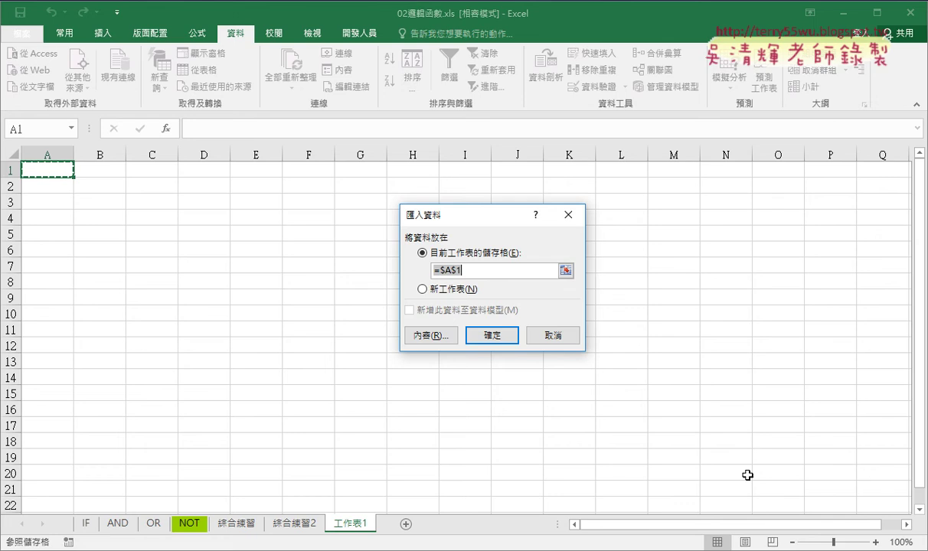
{"action": "left_click", "coordinate": [493, 336]}
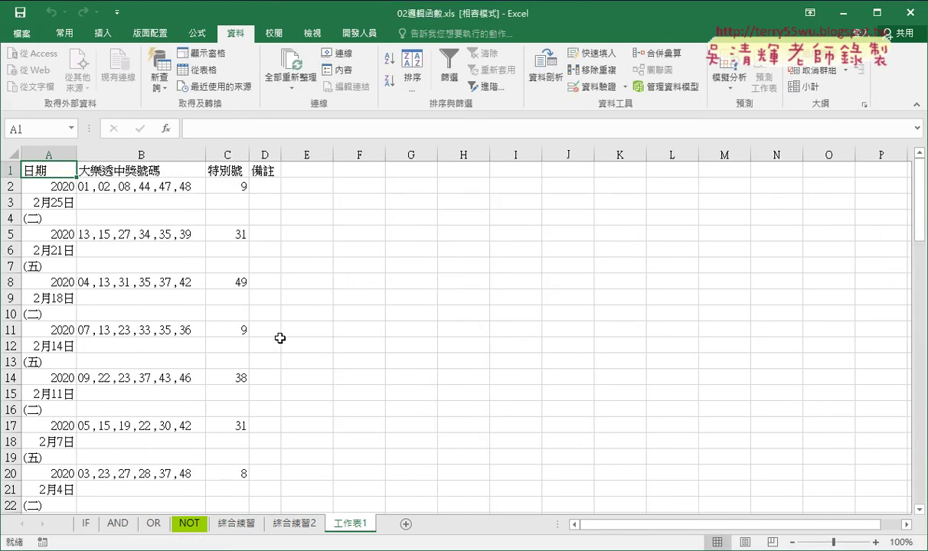
- Scroll to the end of the imported draw table and select cell A92
{"action": "scroll", "coordinate": [281, 338], "scroll_direction": "down", "scroll_amount": 4}
{"action": "scroll", "coordinate": [280, 338], "scroll_direction": "down", "scroll_amount": 4}
{"action": "scroll", "coordinate": [282, 337], "scroll_direction": "down", "scroll_amount": 5}
{"action": "scroll", "coordinate": [284, 337], "scroll_direction": "down", "scroll_amount": 3}
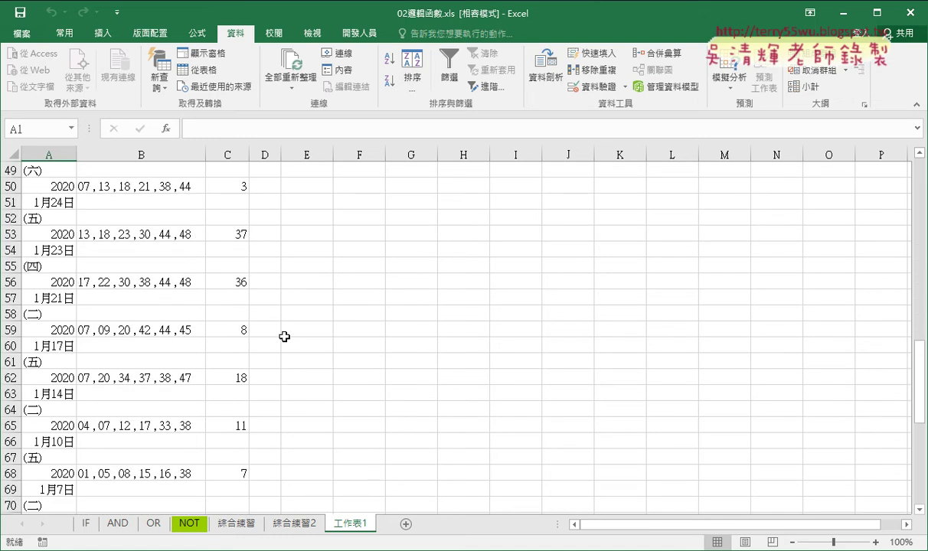
{"action": "scroll", "coordinate": [284, 337], "scroll_direction": "down", "scroll_amount": 6}
{"action": "scroll", "coordinate": [284, 337], "scroll_direction": "down", "scroll_amount": 6}
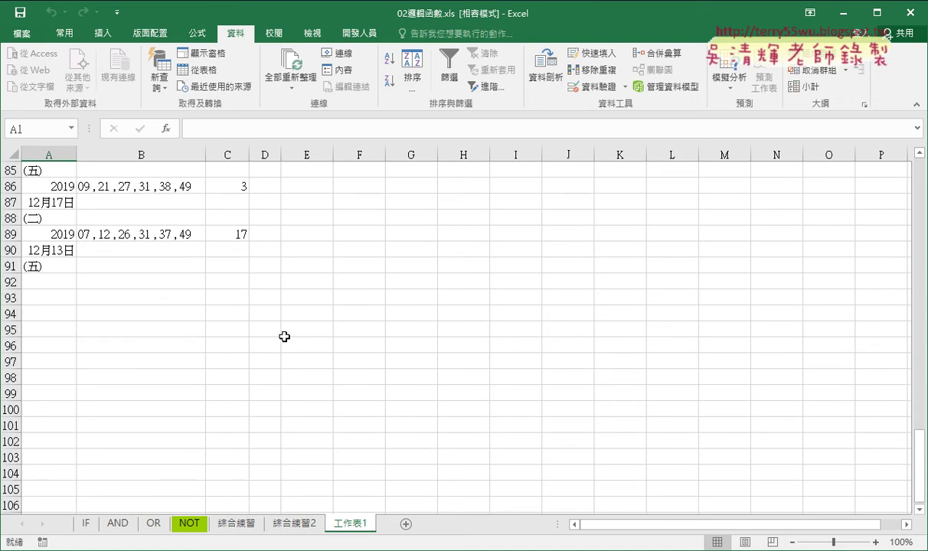
{"action": "left_click", "coordinate": [44, 283]}
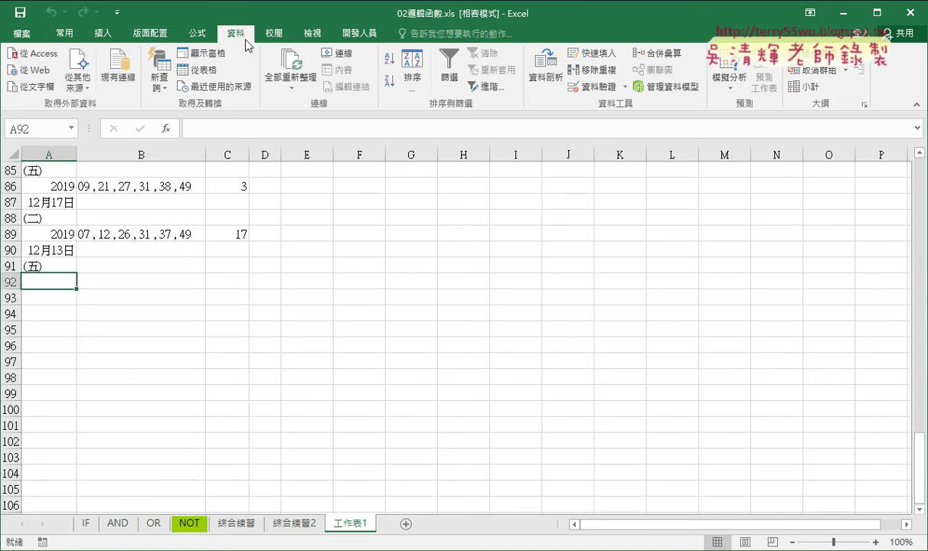
{"action": "left_click", "coordinate": [29, 70]}
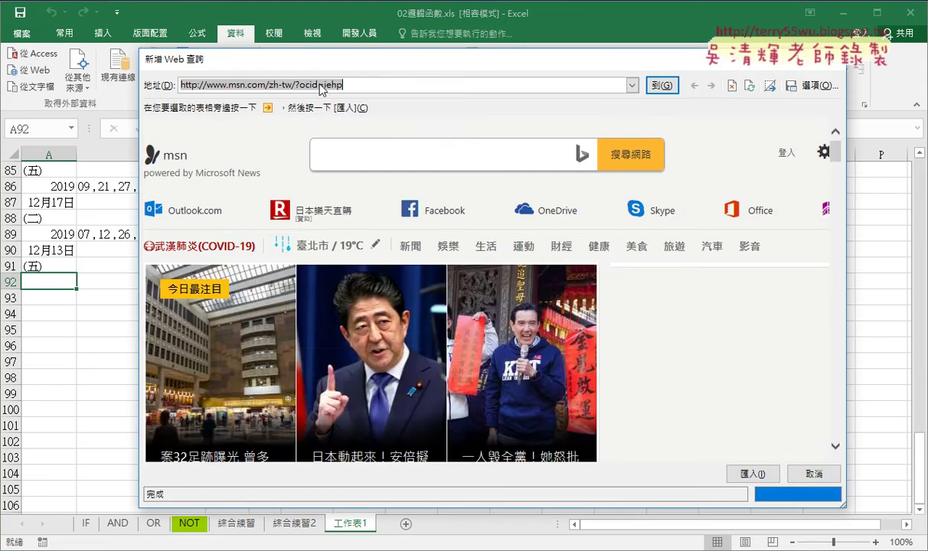
{"action": "right_click", "coordinate": [322, 89]}
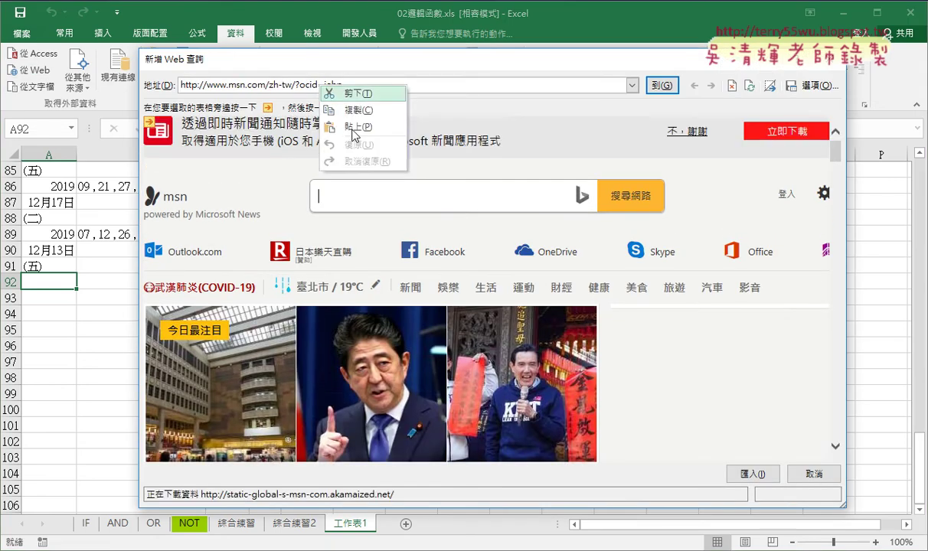
{"action": "left_click", "coordinate": [356, 115]}
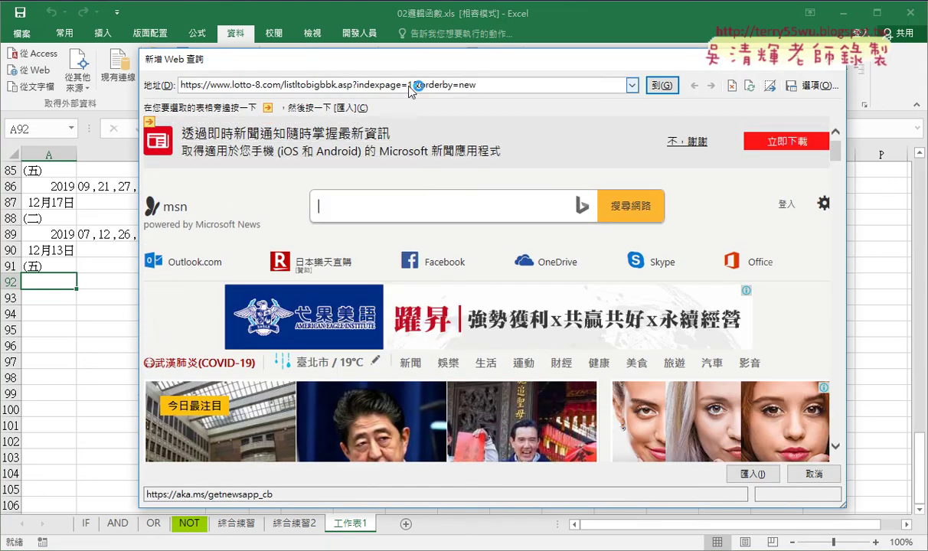
{"action": "type", "text": "2"}
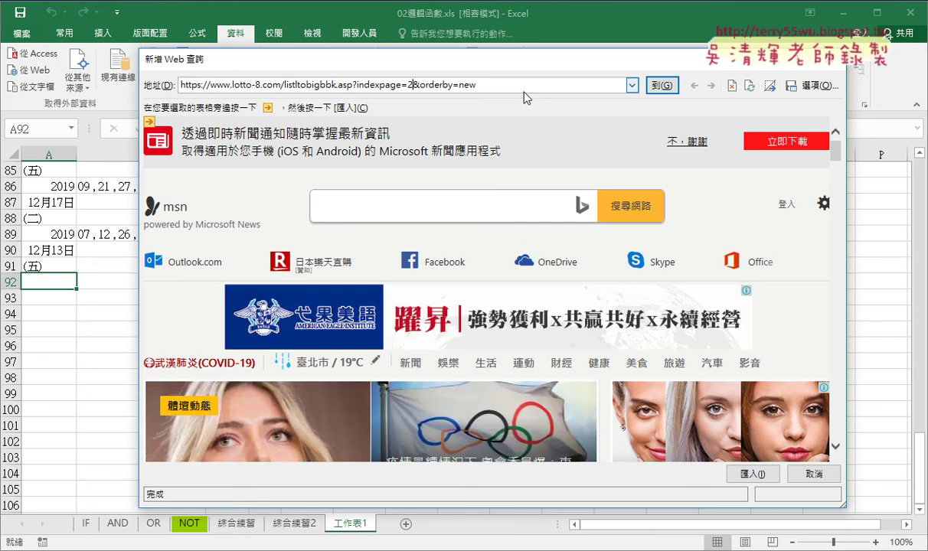
{"action": "key", "text": "Escape"}
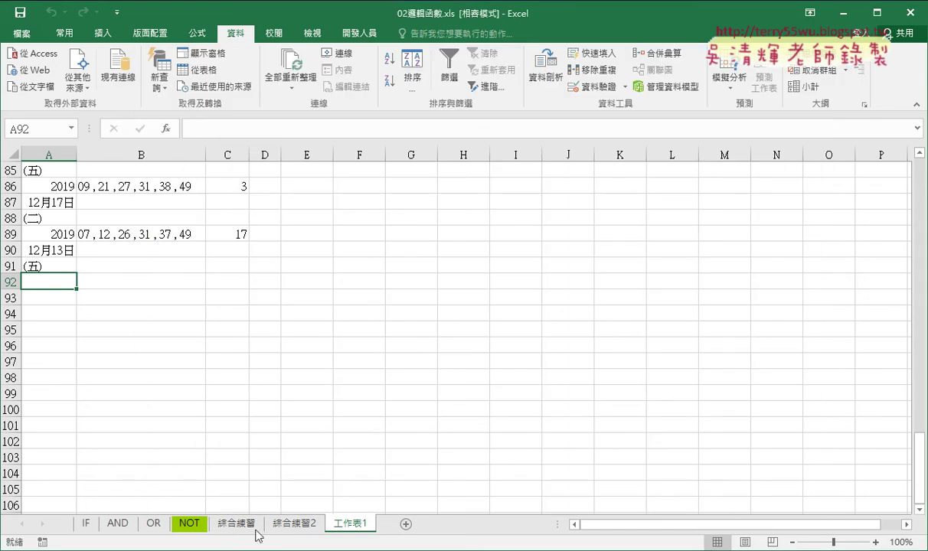
- Scroll through the 前7名大樂透 code in the notes document, then view the lotto-8 page
{"action": "key", "text": "alt+Tab"}
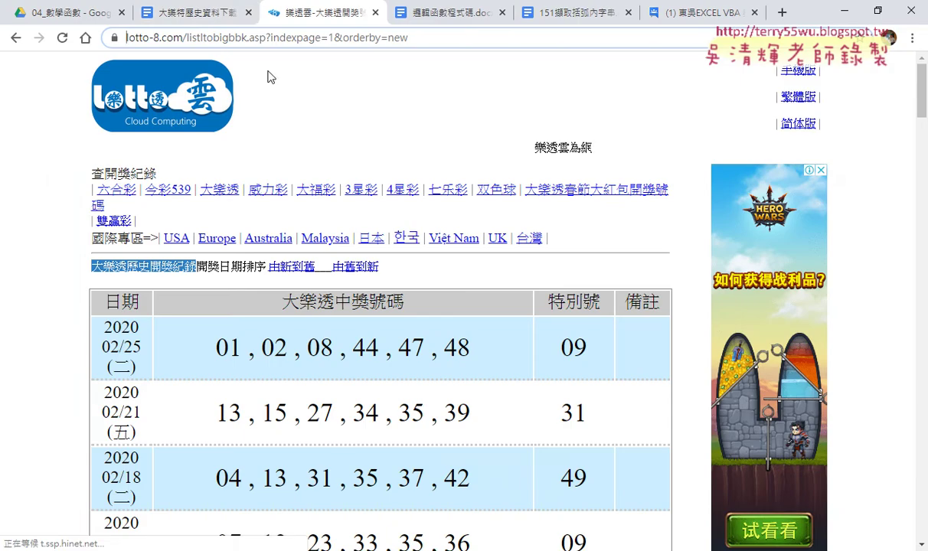
{"action": "left_click", "coordinate": [189, 14]}
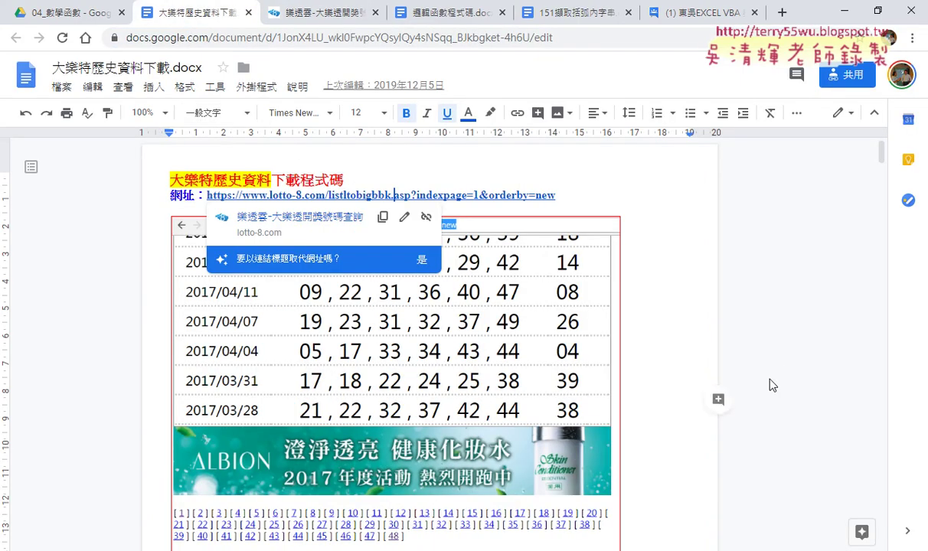
{"action": "scroll", "coordinate": [650, 375], "scroll_direction": "down", "scroll_amount": 5}
{"action": "scroll", "coordinate": [650, 375], "scroll_direction": "down", "scroll_amount": 2}
{"action": "scroll", "coordinate": [650, 375], "scroll_direction": "down", "scroll_amount": 1}
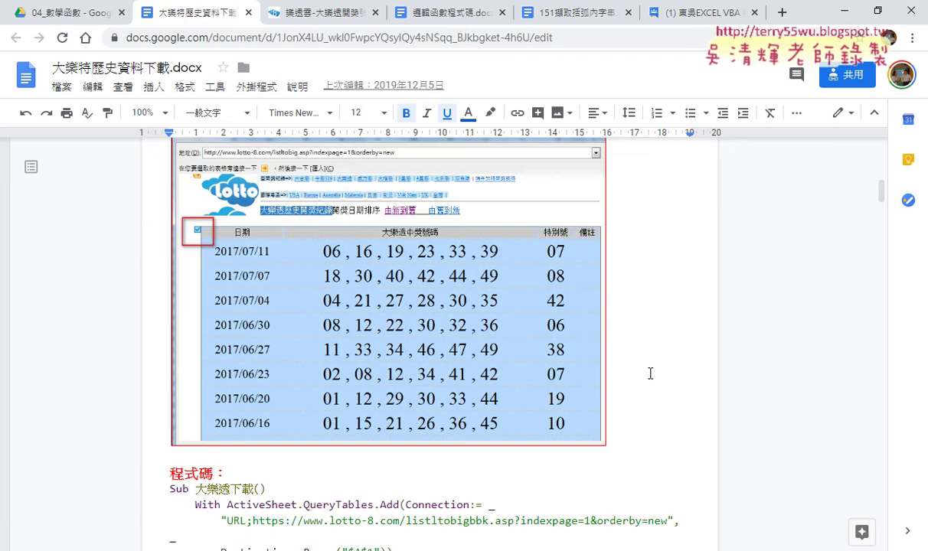
{"action": "scroll", "coordinate": [650, 373], "scroll_direction": "down", "scroll_amount": 2}
{"action": "scroll", "coordinate": [650, 374], "scroll_direction": "down", "scroll_amount": 2}
{"action": "scroll", "coordinate": [380, 349], "scroll_direction": "down", "scroll_amount": 1}
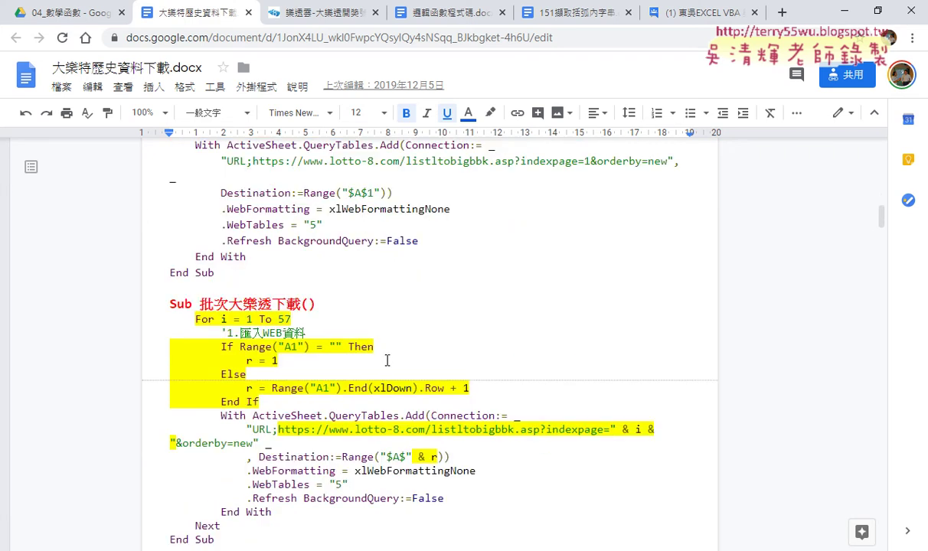
{"action": "scroll", "coordinate": [383, 352], "scroll_direction": "down", "scroll_amount": 2}
{"action": "scroll", "coordinate": [385, 356], "scroll_direction": "down", "scroll_amount": 2}
{"action": "scroll", "coordinate": [388, 360], "scroll_direction": "down", "scroll_amount": 3}
{"action": "scroll", "coordinate": [388, 360], "scroll_direction": "down", "scroll_amount": 1}
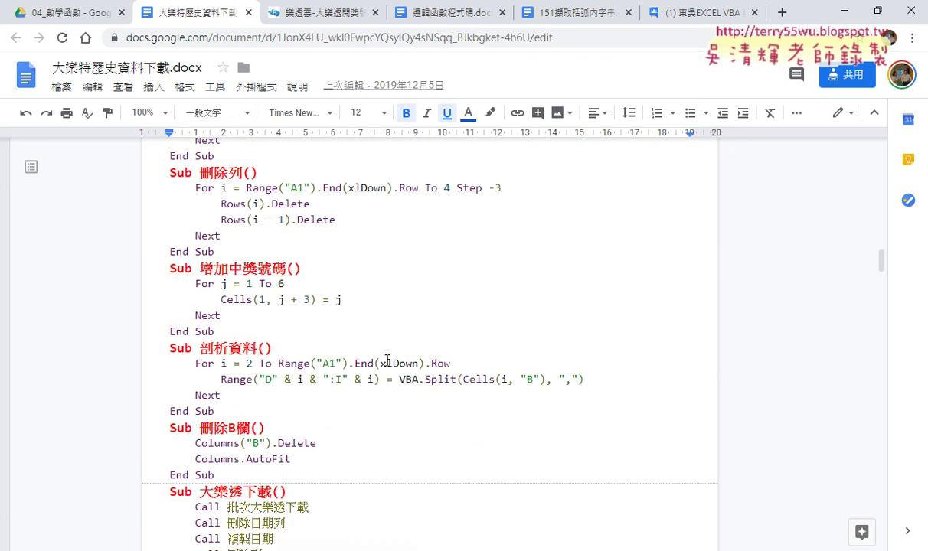
{"action": "scroll", "coordinate": [386, 358], "scroll_direction": "down", "scroll_amount": 3}
{"action": "scroll", "coordinate": [386, 359], "scroll_direction": "down", "scroll_amount": 1}
{"action": "scroll", "coordinate": [386, 360], "scroll_direction": "down", "scroll_amount": 2}
{"action": "scroll", "coordinate": [385, 360], "scroll_direction": "down", "scroll_amount": 4}
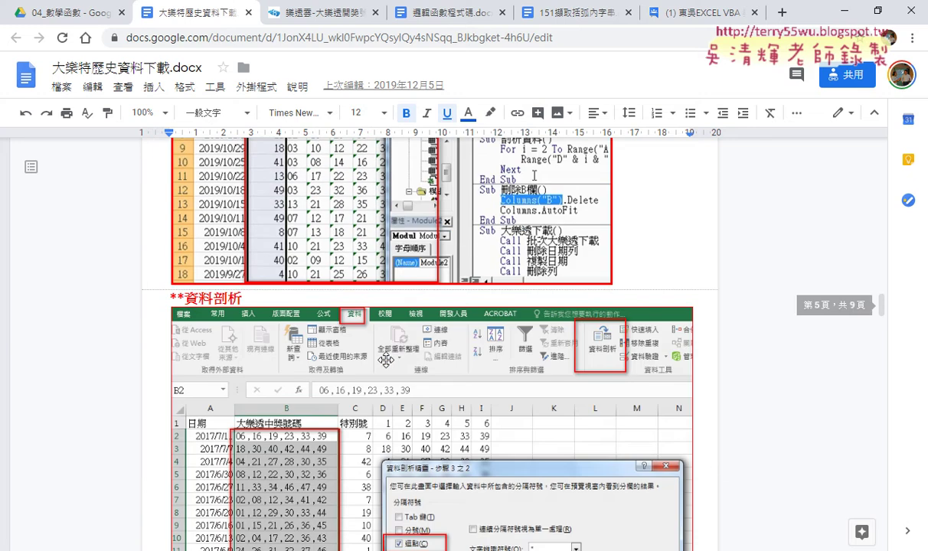
{"action": "scroll", "coordinate": [386, 360], "scroll_direction": "down", "scroll_amount": 1}
{"action": "scroll", "coordinate": [387, 360], "scroll_direction": "down", "scroll_amount": 3}
{"action": "scroll", "coordinate": [387, 361], "scroll_direction": "down", "scroll_amount": 3}
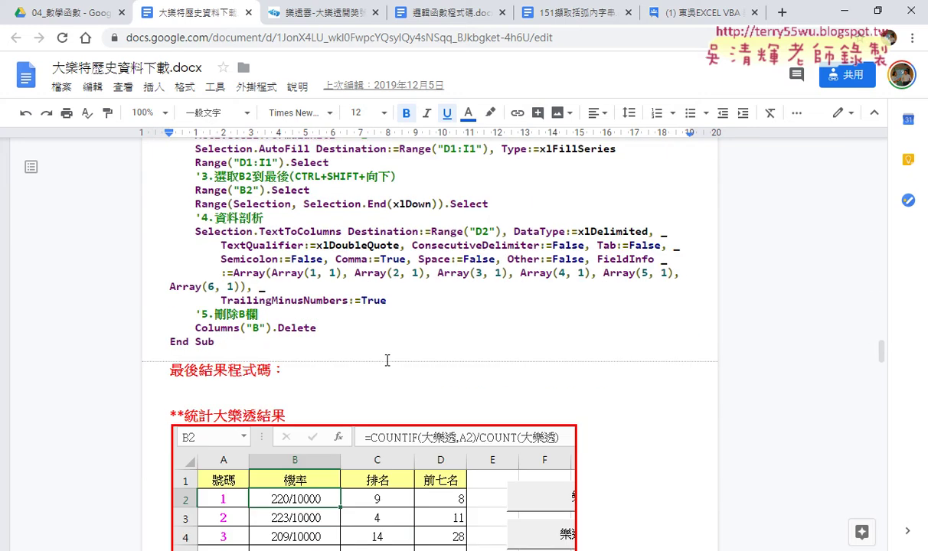
{"action": "scroll", "coordinate": [655, 391], "scroll_direction": "down", "scroll_amount": 2}
{"action": "scroll", "coordinate": [709, 399], "scroll_direction": "down", "scroll_amount": 1}
{"action": "scroll", "coordinate": [704, 400], "scroll_direction": "down", "scroll_amount": 1}
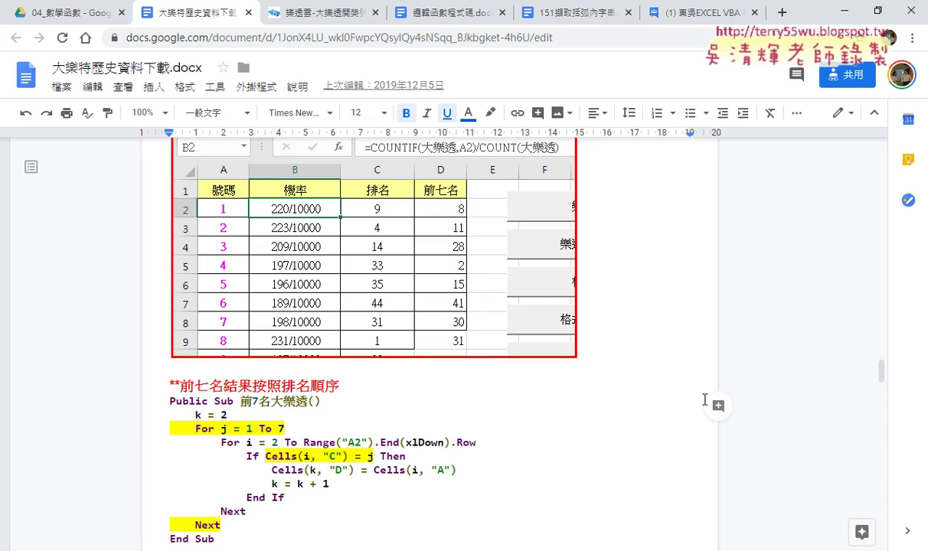
{"action": "left_click", "coordinate": [331, 15]}
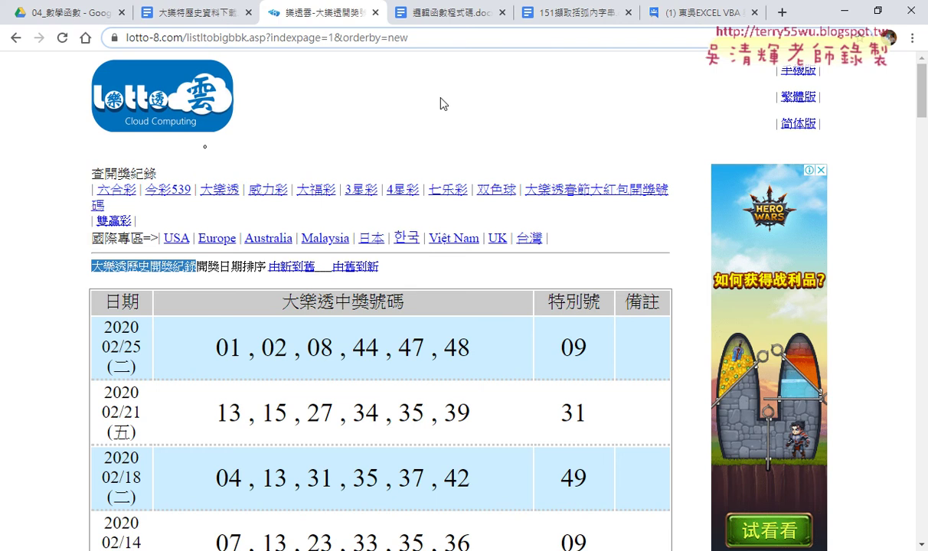
- Close the lotto-8 tab, open Drive's 02_邏輯函數 folder, then return to 02邏輯函數.xls
{"action": "left_click", "coordinate": [376, 13]}
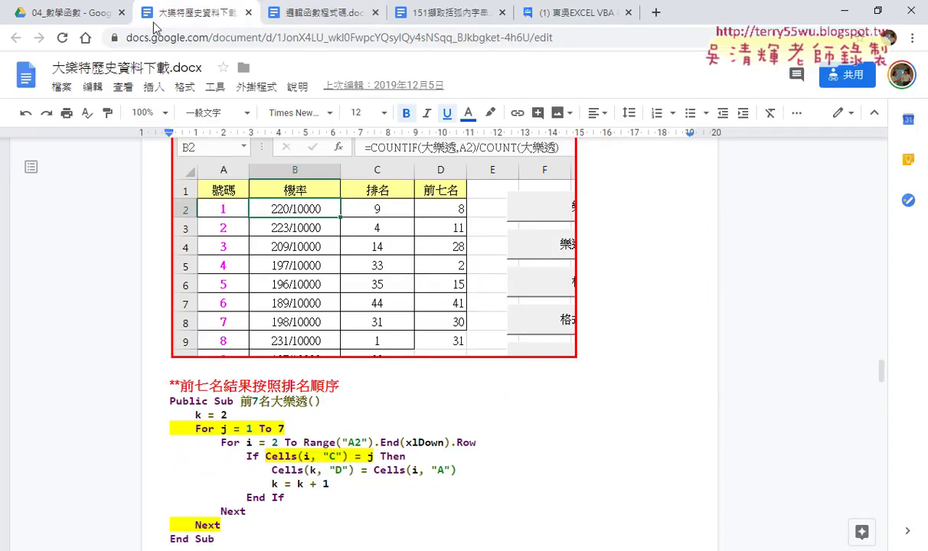
{"action": "left_click", "coordinate": [76, 14]}
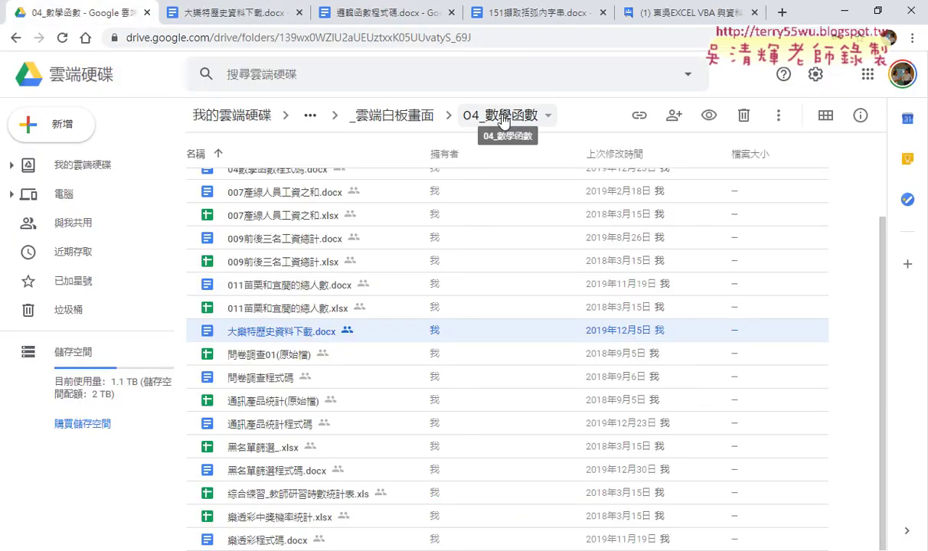
{"action": "left_click", "coordinate": [406, 119]}
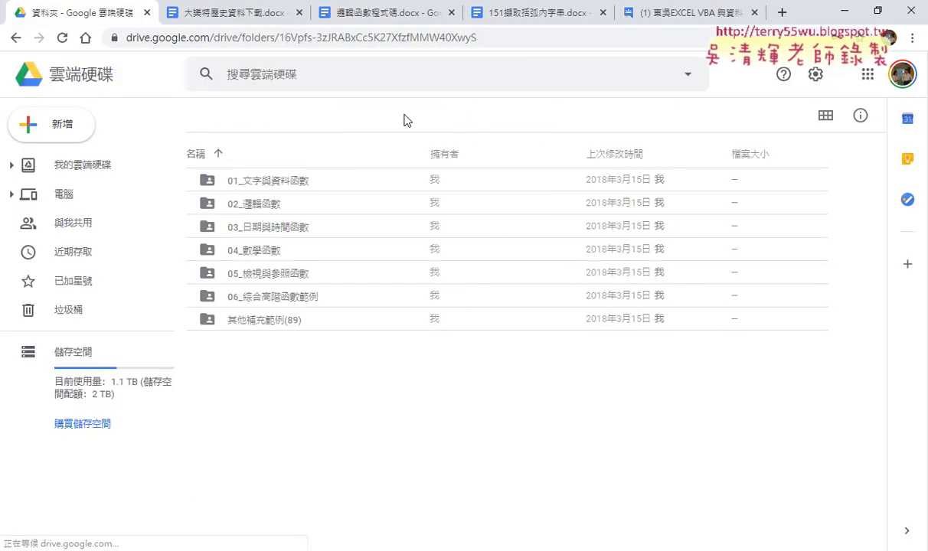
{"action": "double_click", "coordinate": [273, 209]}
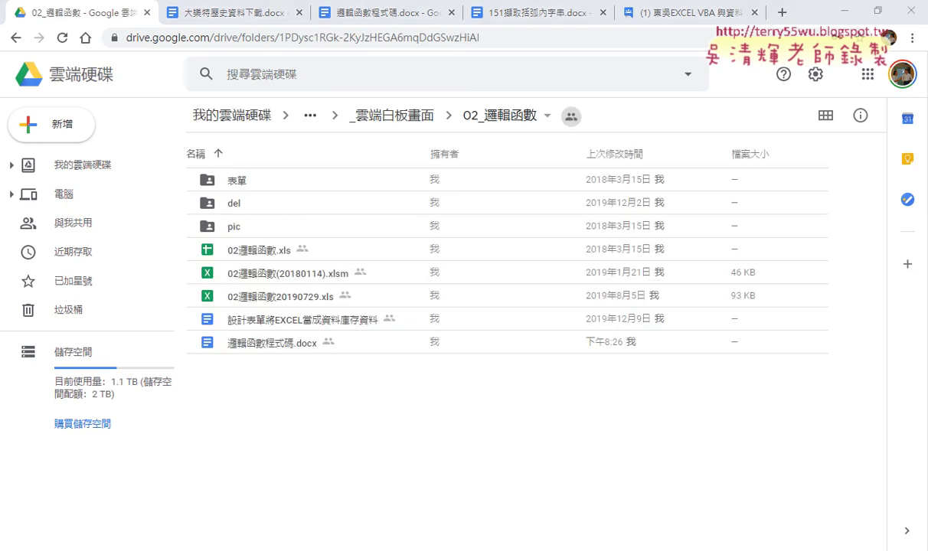
{"action": "left_click", "coordinate": [209, 484]}
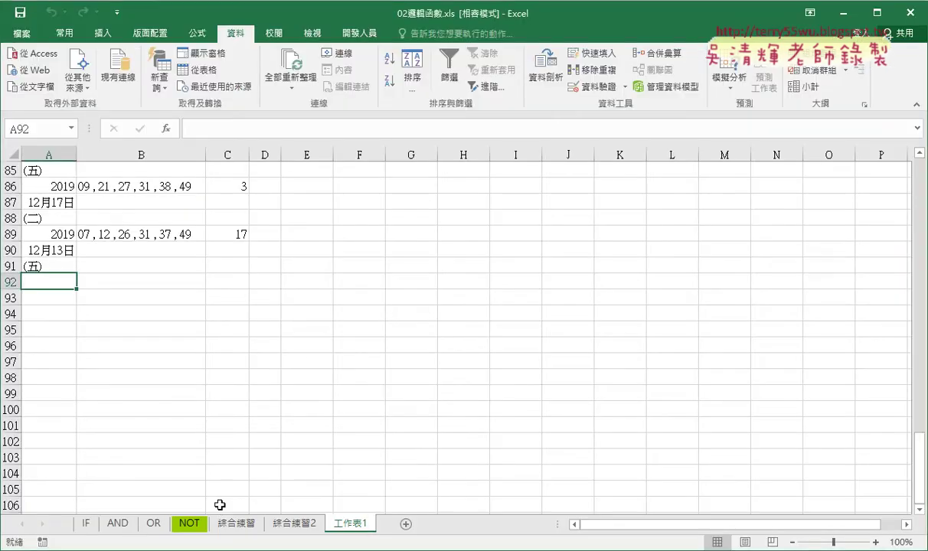
- Show the IF sheet and review column H's VBA grades A, C, D, B, D, D beside the macro buttons
{"action": "left_click", "coordinate": [88, 524]}
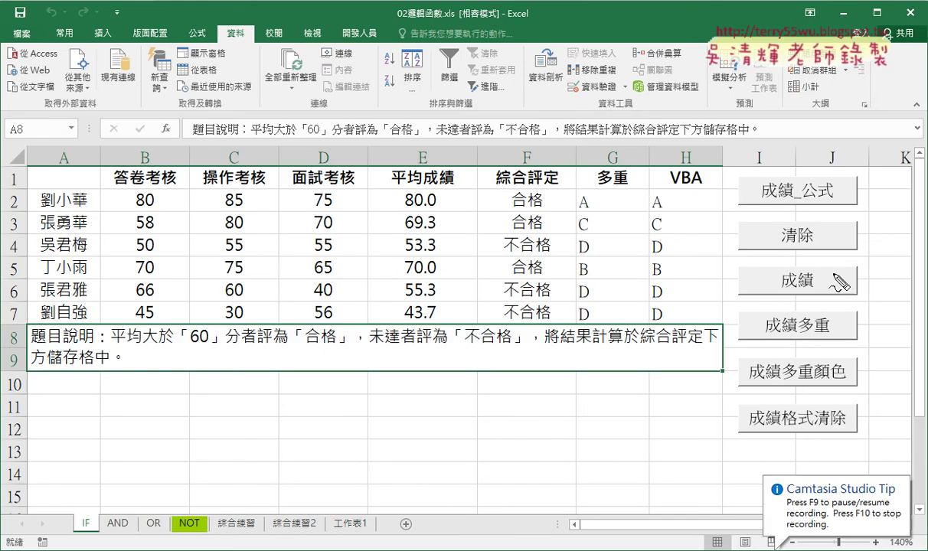
{"action": "mouse_move", "coordinate": [832, 444]}
{"action": "left_mouse_down"}
{"action": "mouse_move", "coordinate": [717, 394]}
{"action": "mouse_move", "coordinate": [867, 441]}
{"action": "left_mouse_up"}
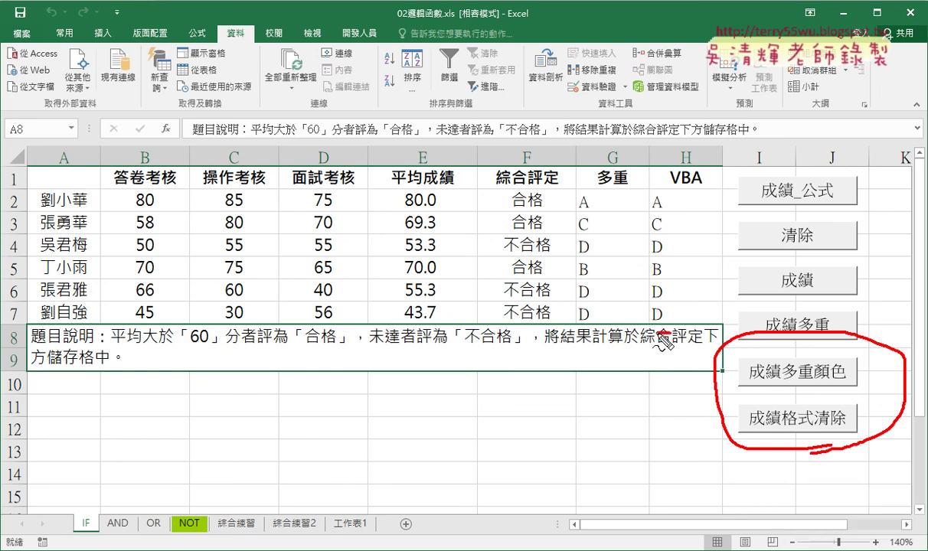
{"action": "mouse_move", "coordinate": [653, 320]}
{"action": "left_mouse_down"}
{"action": "mouse_move", "coordinate": [669, 201]}
{"action": "mouse_move", "coordinate": [674, 320]}
{"action": "left_mouse_up"}
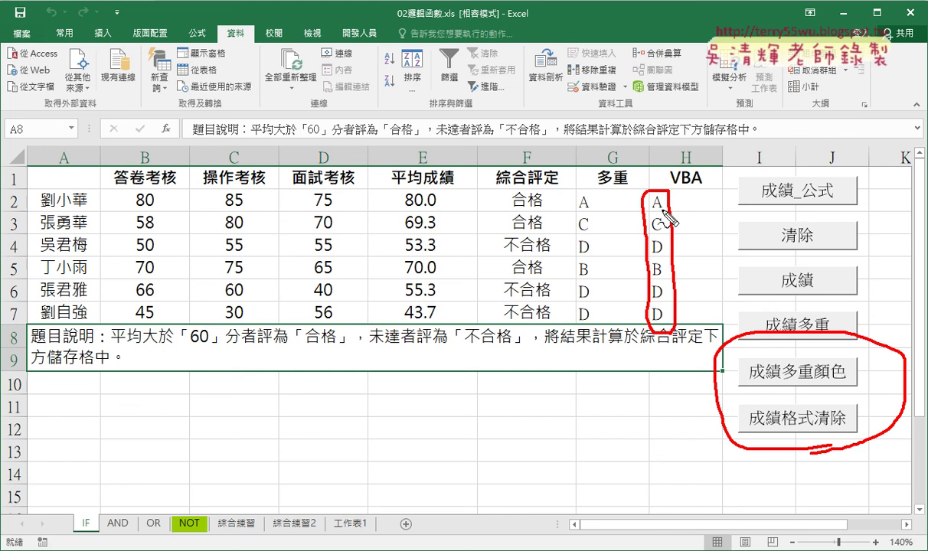
{"action": "left_click_drag", "start_coordinate": [652, 209], "coordinate": [663, 208]}
{"action": "key", "text": "Escape"}
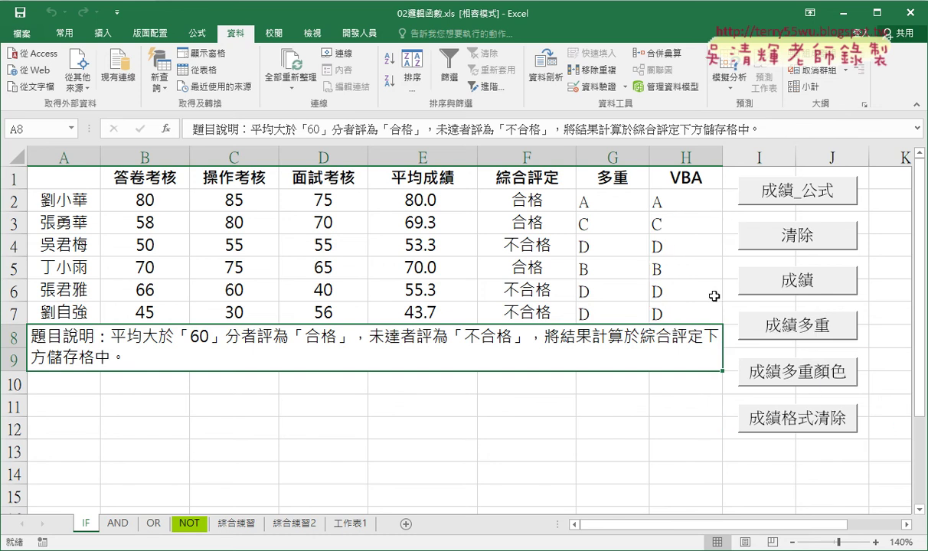
- Try the 成績多重顏色 button, dismiss its cannot-run error, and briefly check the code editor
{"action": "left_click", "coordinate": [823, 376]}
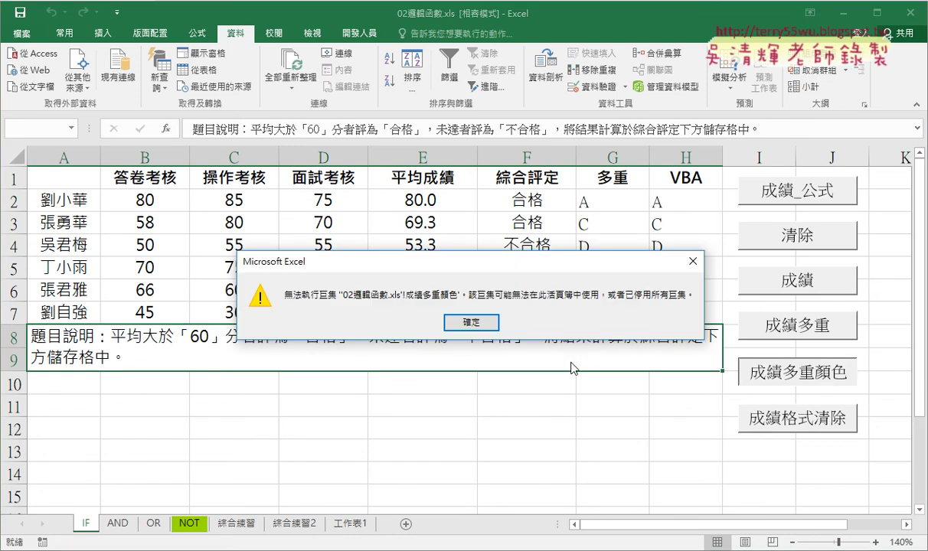
{"action": "left_click", "coordinate": [472, 324]}
{"action": "left_click", "coordinate": [360, 34]}
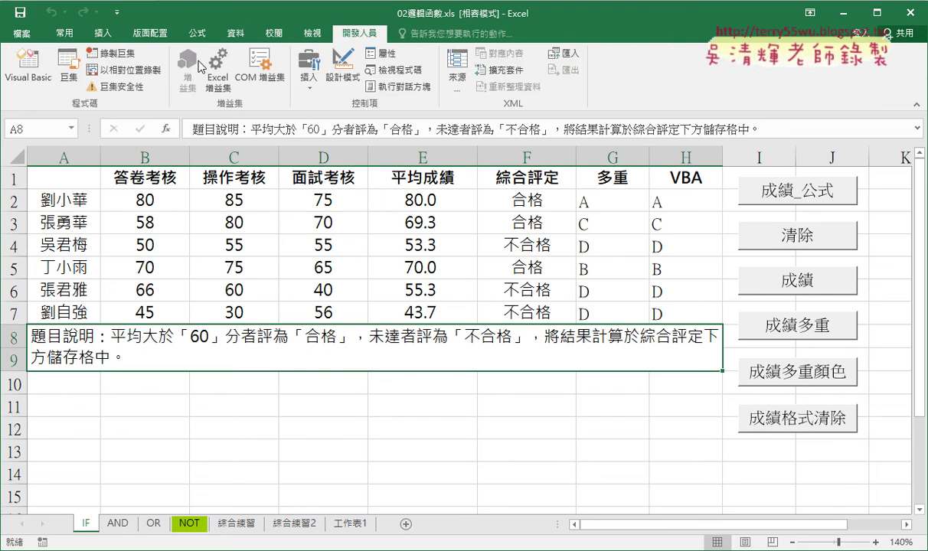
{"action": "left_click", "coordinate": [16, 77]}
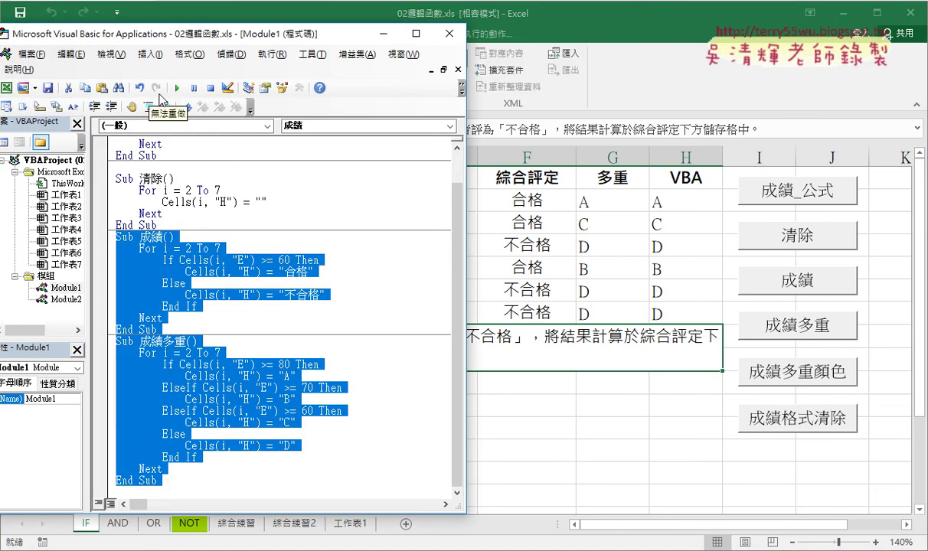
{"action": "left_click", "coordinate": [449, 34]}
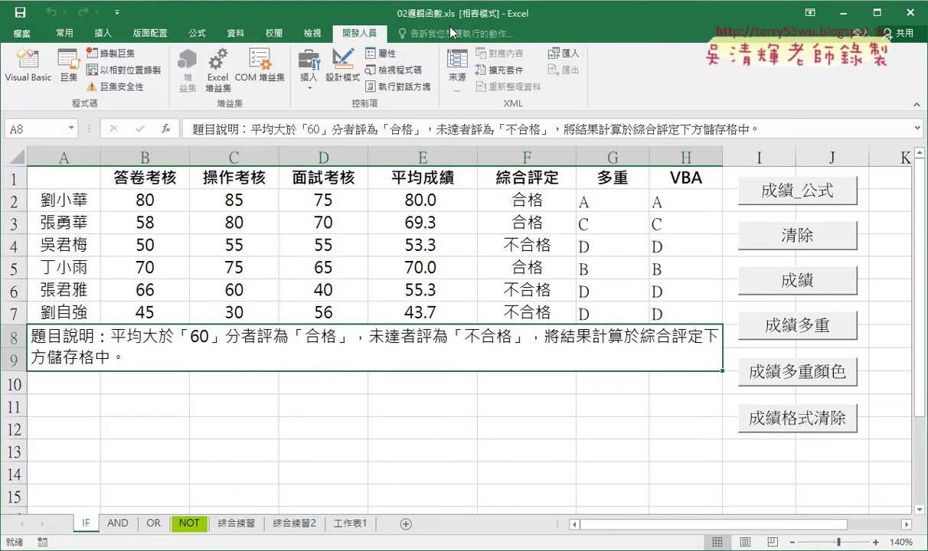
{"action": "left_click", "coordinate": [340, 243]}
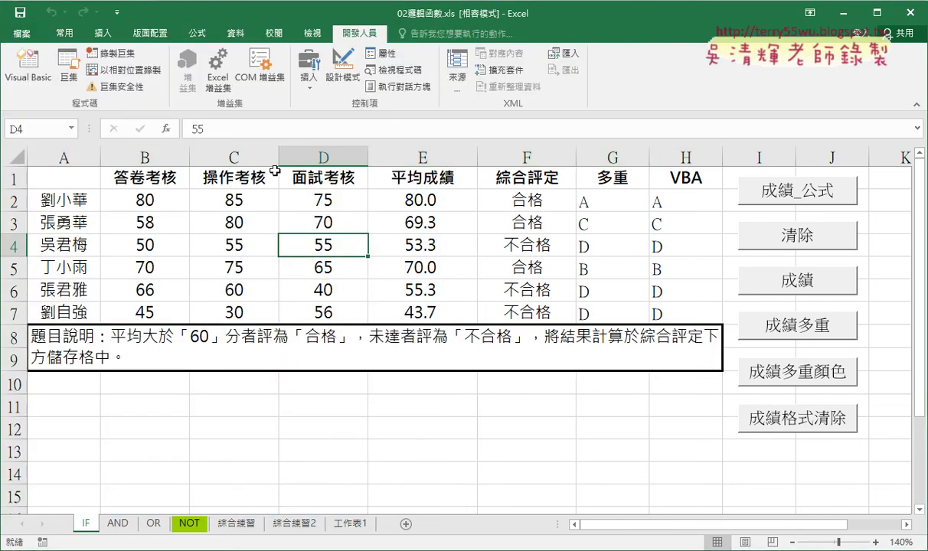
- Confirm the 成績多重顏色 button has no macro assigned, then reopen the Visual Basic editor
{"action": "right_click", "coordinate": [810, 375]}
{"action": "left_click", "coordinate": [846, 491]}
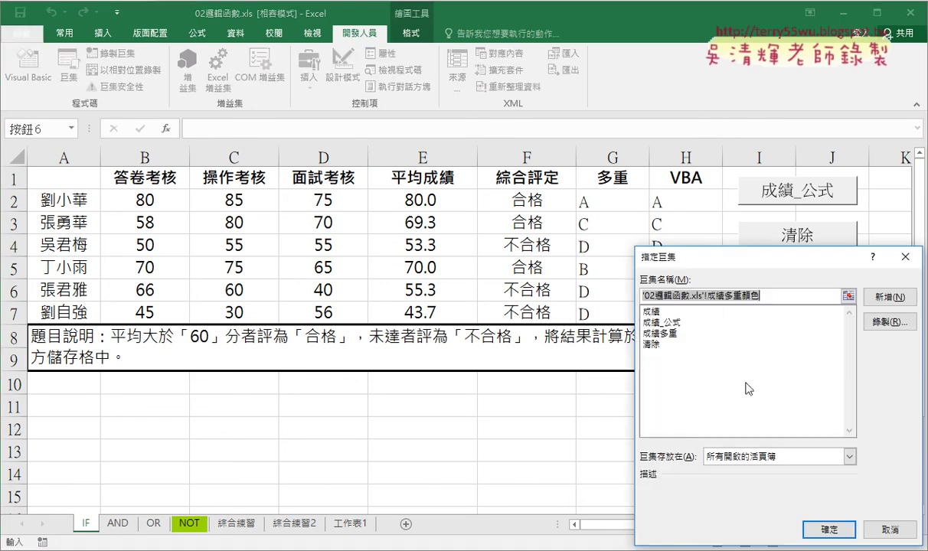
{"action": "left_click", "coordinate": [904, 253]}
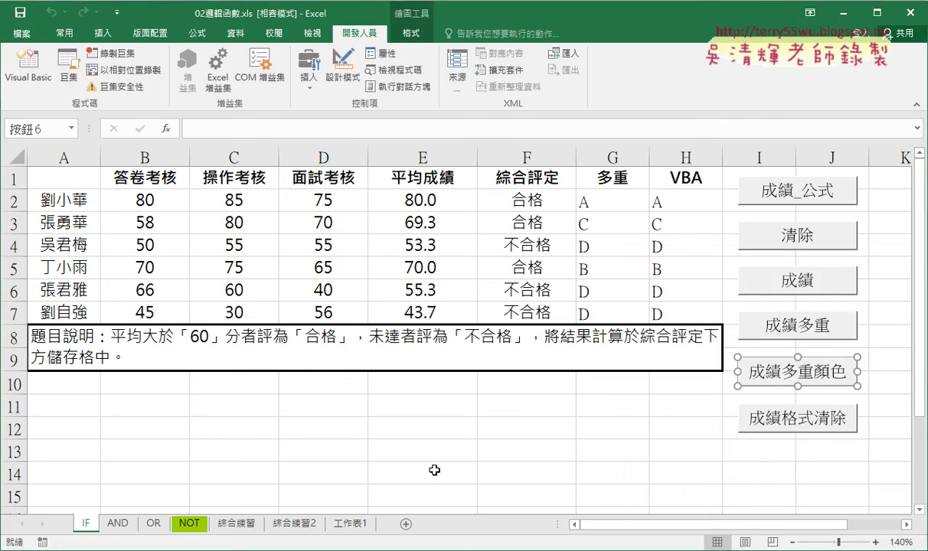
{"action": "left_click", "coordinate": [28, 65]}
- In 邏輯函數程式碼.docx, locate the Sub 成績多重顏色 code
{"action": "scroll", "coordinate": [337, 333], "scroll_direction": "down", "scroll_amount": 1}
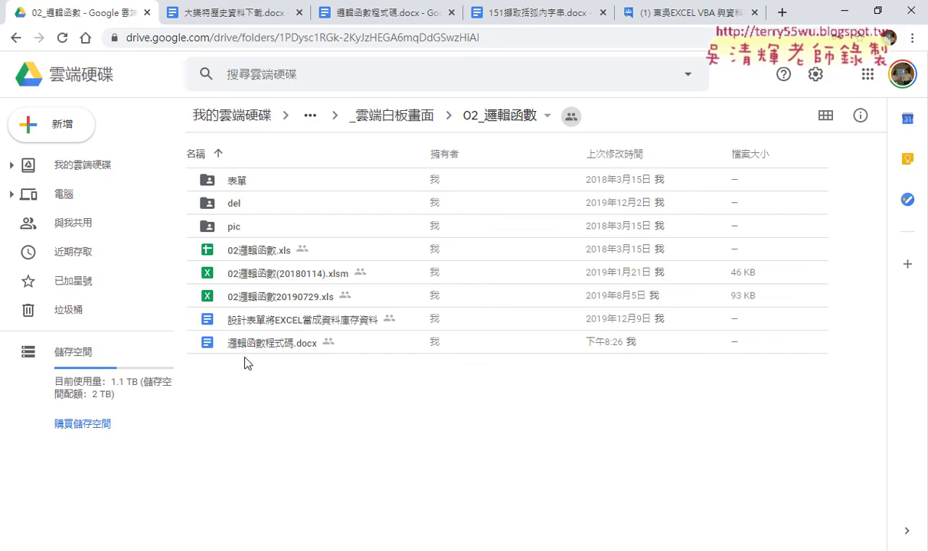
{"action": "left_click", "coordinate": [401, 18]}
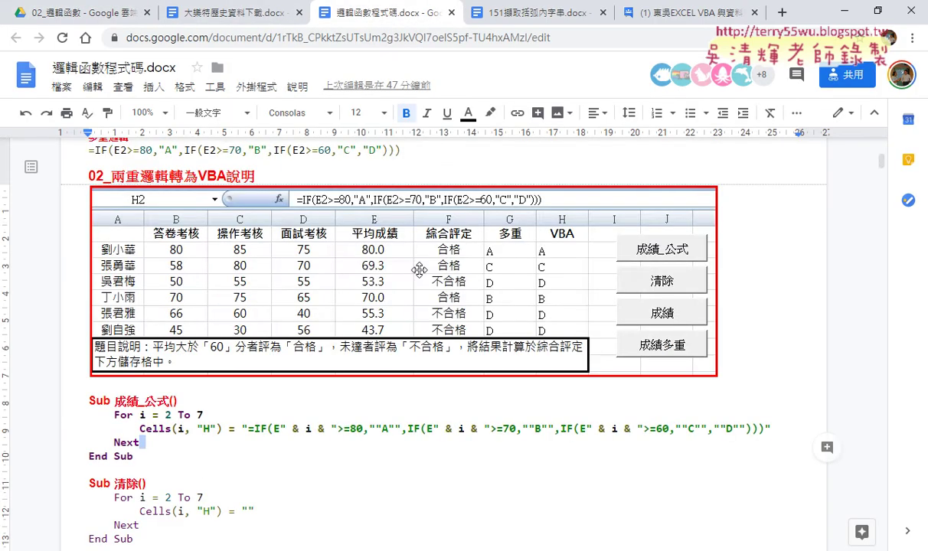
{"action": "scroll", "coordinate": [398, 257], "scroll_direction": "down", "scroll_amount": 3}
{"action": "scroll", "coordinate": [399, 256], "scroll_direction": "down", "scroll_amount": 4}
{"action": "scroll", "coordinate": [141, 289], "scroll_direction": "down", "scroll_amount": 1}
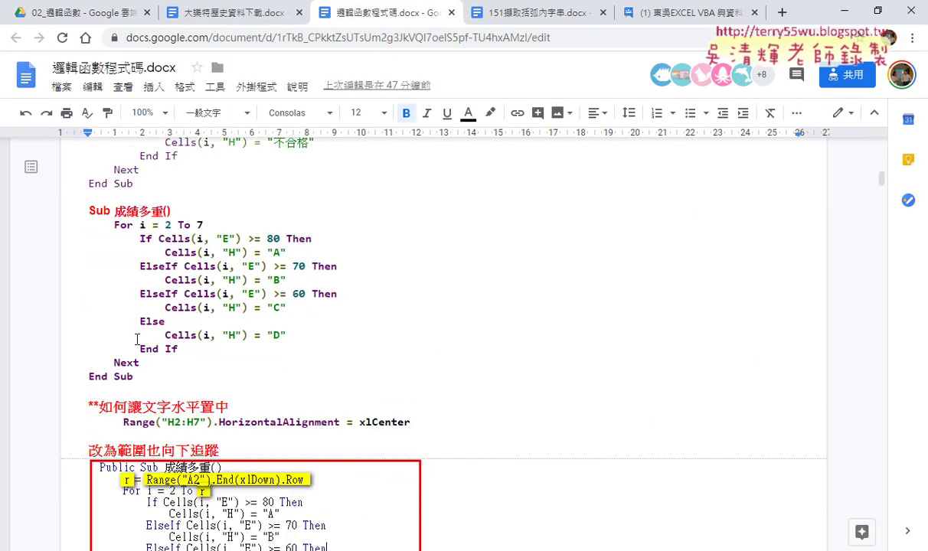
{"action": "scroll", "coordinate": [141, 289], "scroll_direction": "down", "scroll_amount": 5}
{"action": "scroll", "coordinate": [140, 336], "scroll_direction": "down", "scroll_amount": 3}
{"action": "scroll", "coordinate": [139, 336], "scroll_direction": "down", "scroll_amount": 3}
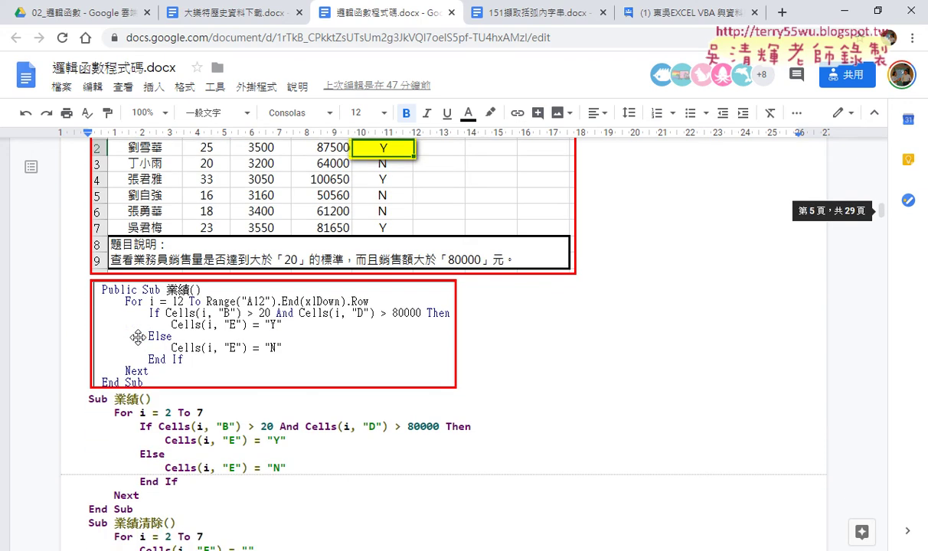
{"action": "scroll", "coordinate": [139, 336], "scroll_direction": "up", "scroll_amount": 4}
{"action": "scroll", "coordinate": [139, 337], "scroll_direction": "up", "scroll_amount": 2}
{"action": "scroll", "coordinate": [139, 337], "scroll_direction": "up", "scroll_amount": 3}
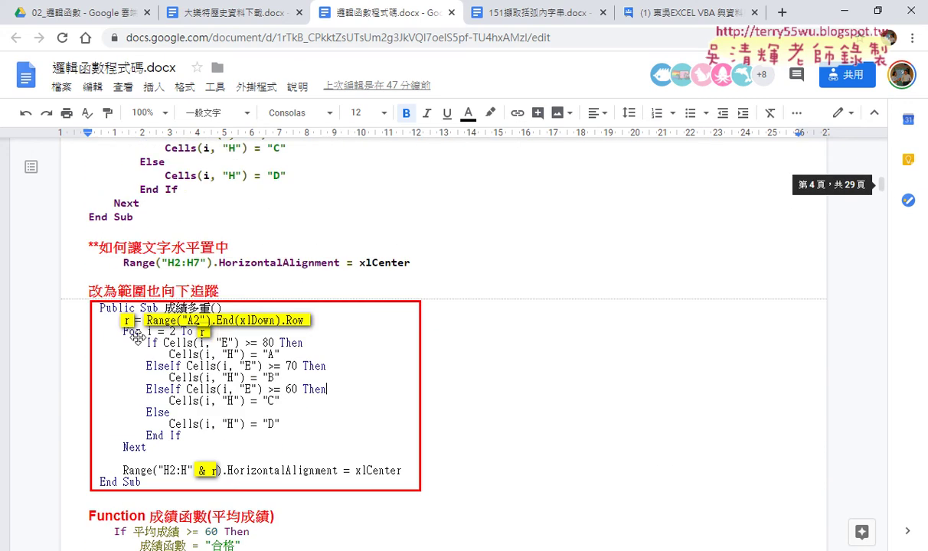
{"action": "scroll", "coordinate": [139, 337], "scroll_direction": "up", "scroll_amount": 2}
{"action": "scroll", "coordinate": [139, 336], "scroll_direction": "down", "scroll_amount": 5}
{"action": "scroll", "coordinate": [139, 337], "scroll_direction": "down", "scroll_amount": 5}
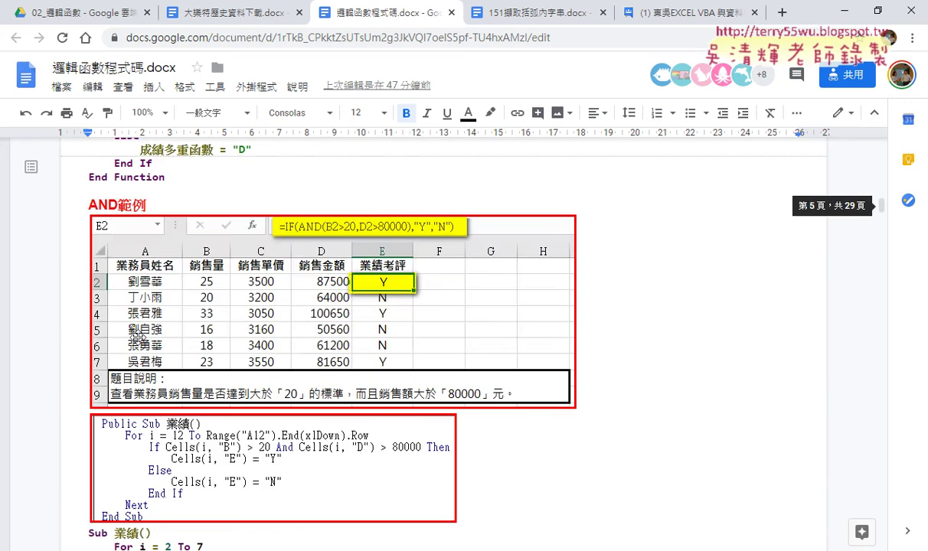
{"action": "scroll", "coordinate": [139, 337], "scroll_direction": "down", "scroll_amount": 4}
{"action": "scroll", "coordinate": [140, 336], "scroll_direction": "down", "scroll_amount": 2}
{"action": "scroll", "coordinate": [139, 336], "scroll_direction": "down", "scroll_amount": 2}
{"action": "scroll", "coordinate": [139, 337], "scroll_direction": "down", "scroll_amount": 2}
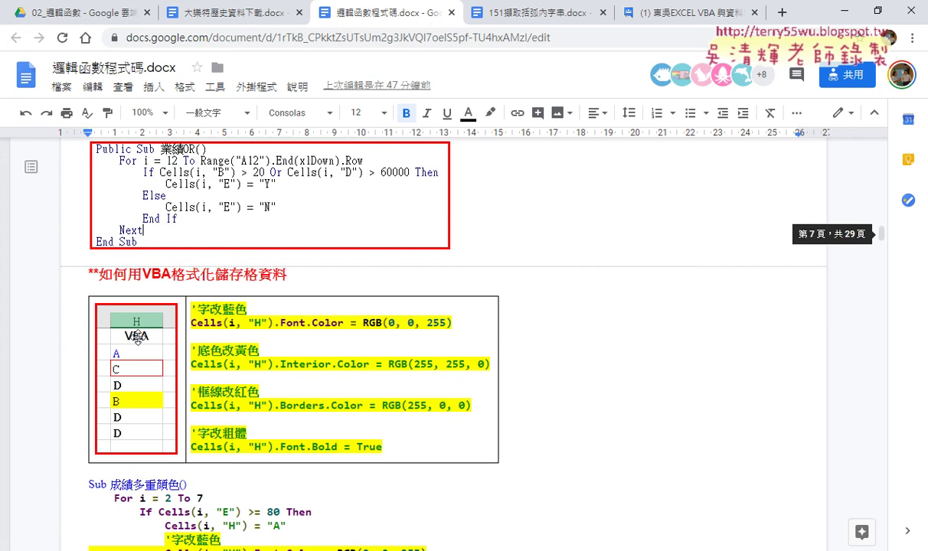
{"action": "scroll", "coordinate": [139, 337], "scroll_direction": "down", "scroll_amount": 5}
- Select the 成績多重顏色 and 成績格式清除 macro code through its End Sub and copy it
{"action": "left_click", "coordinate": [92, 200]}
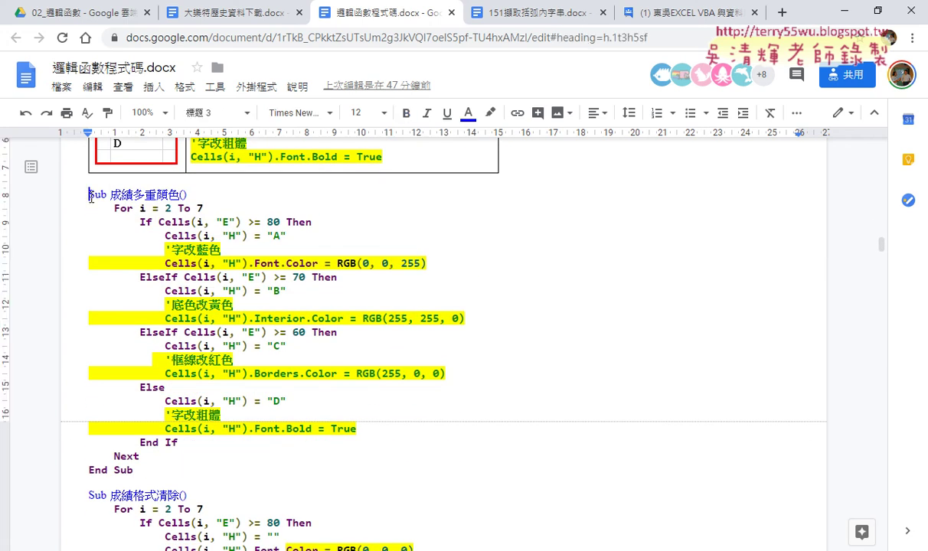
{"action": "scroll", "coordinate": [158, 321], "scroll_direction": "down", "scroll_amount": 4}
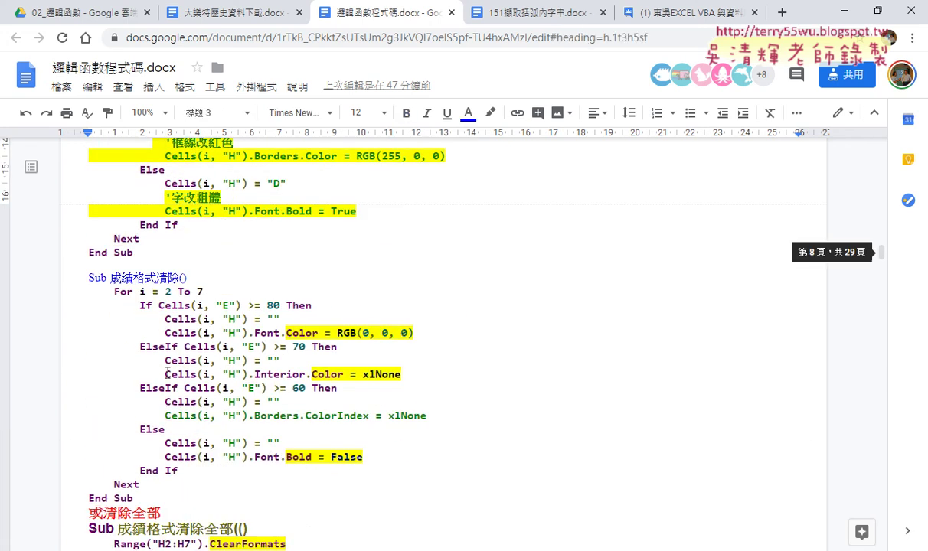
{"action": "left_click", "coordinate": [143, 496], "text": "shift"}
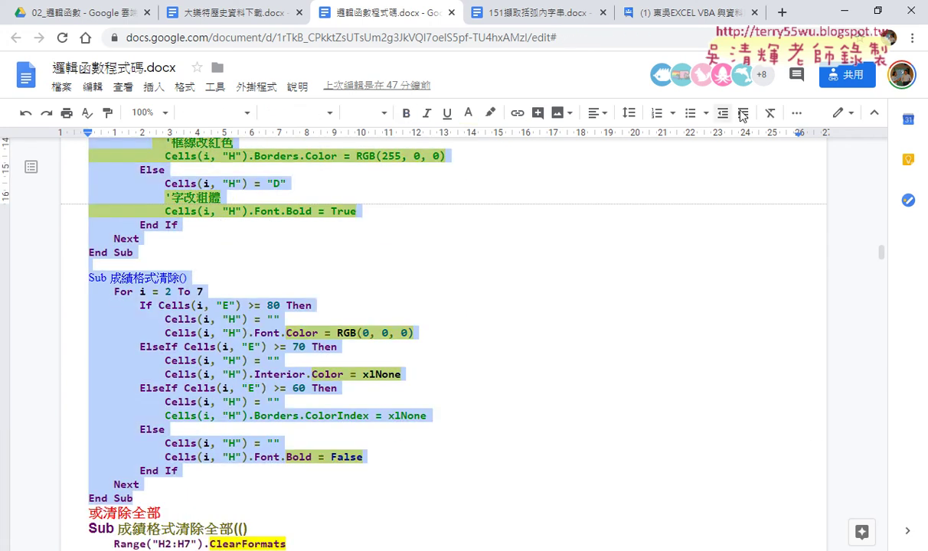
{"action": "key", "text": "alt+Tab"}
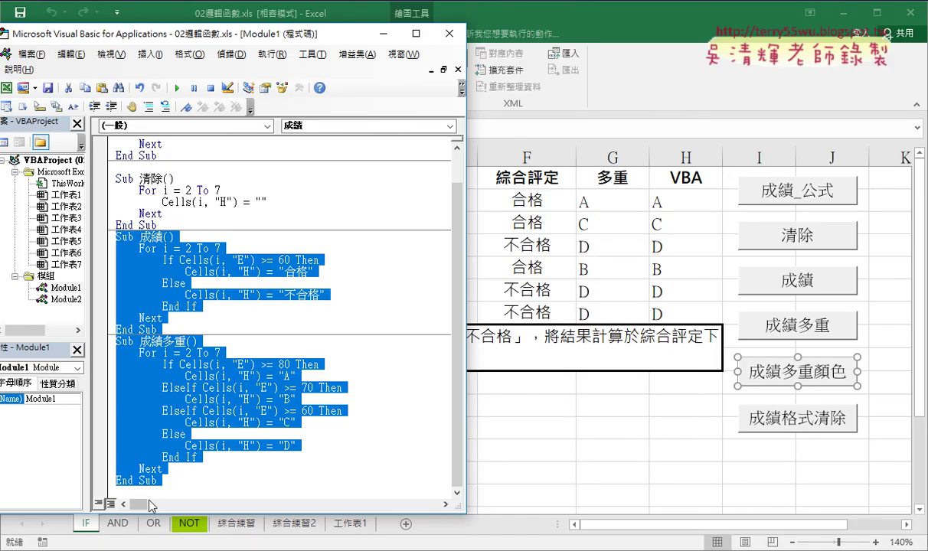
- Paste the 成績多重顏色 and 成績格式清除 macros into Module1 and run 成績多重顏色 on the sheet
{"action": "left_click", "coordinate": [146, 490]}
{"action": "key", "text": "ctrl+v"}
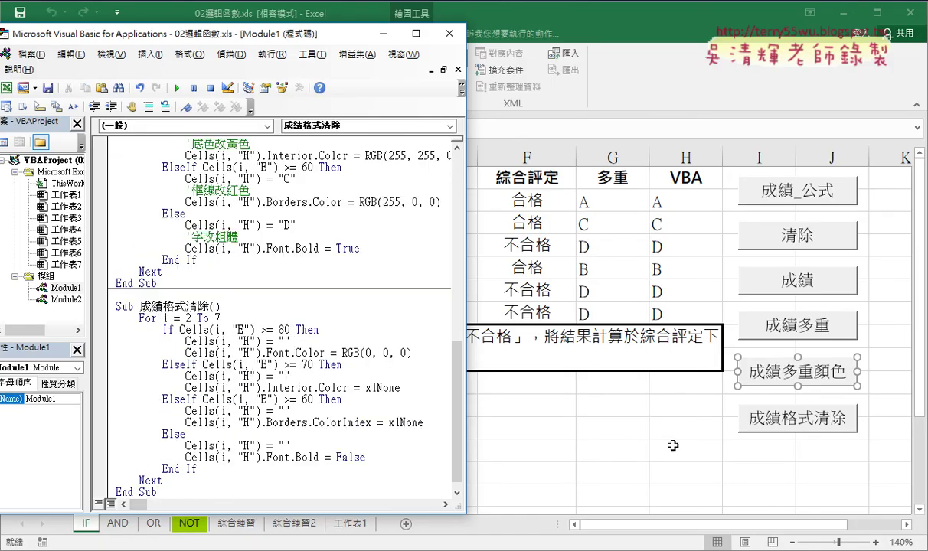
{"action": "left_click", "coordinate": [673, 444]}
{"action": "left_click", "coordinate": [870, 377]}
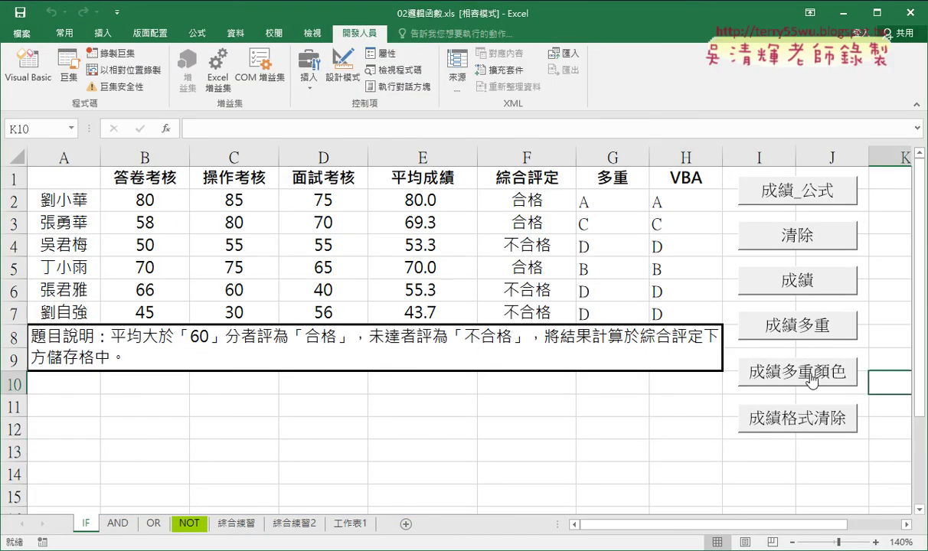
{"action": "left_click", "coordinate": [812, 378]}
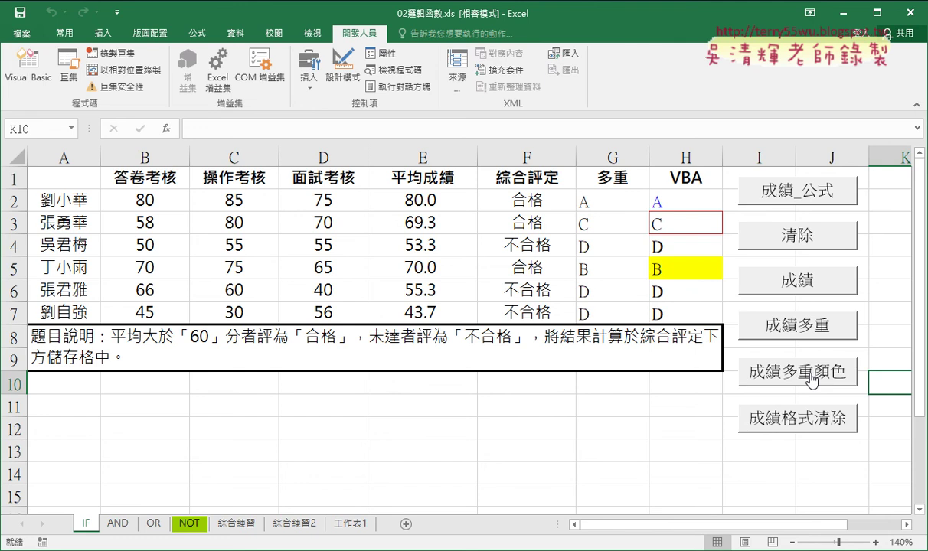
- Inspect column H's formatting: blue A, yellow-filled B, red-bordered C and bold D
{"action": "left_click", "coordinate": [658, 198]}
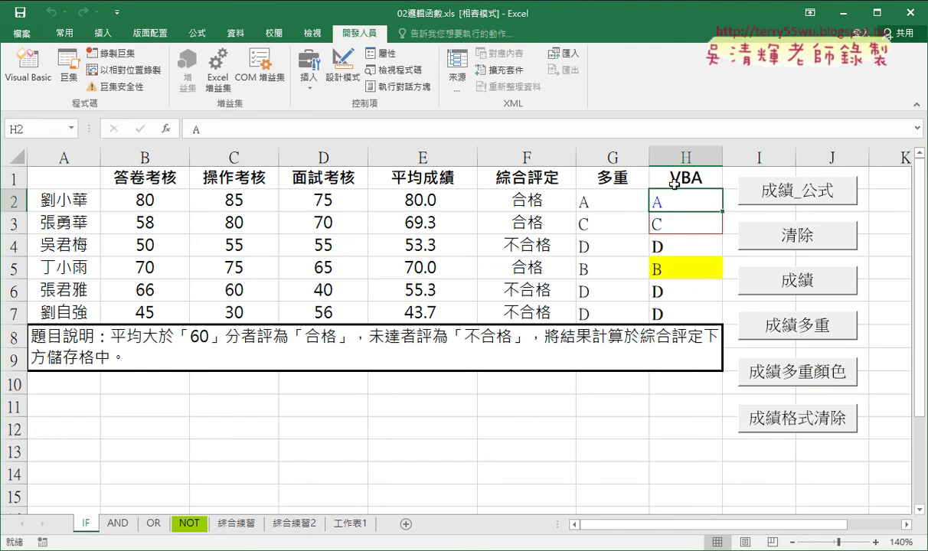
{"action": "left_click", "coordinate": [890, 241]}
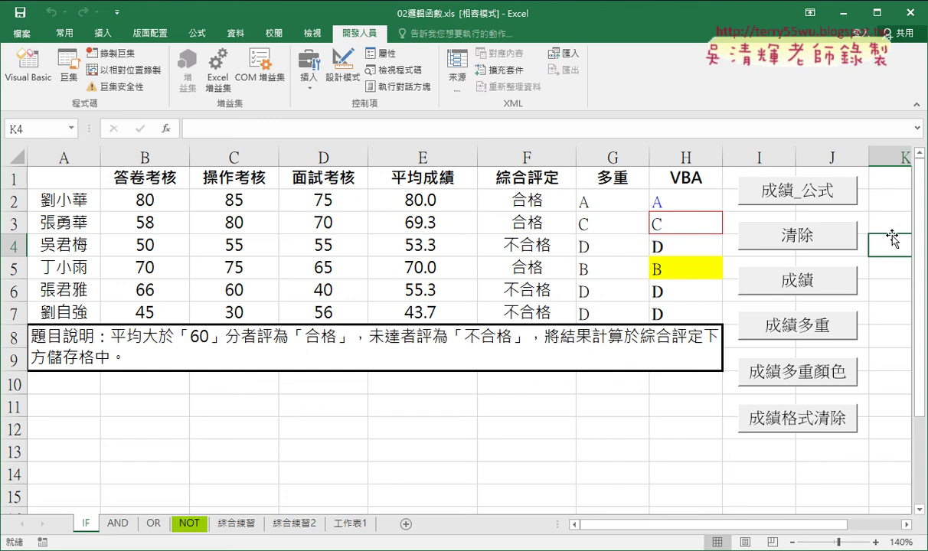
{"action": "left_click", "coordinate": [700, 263]}
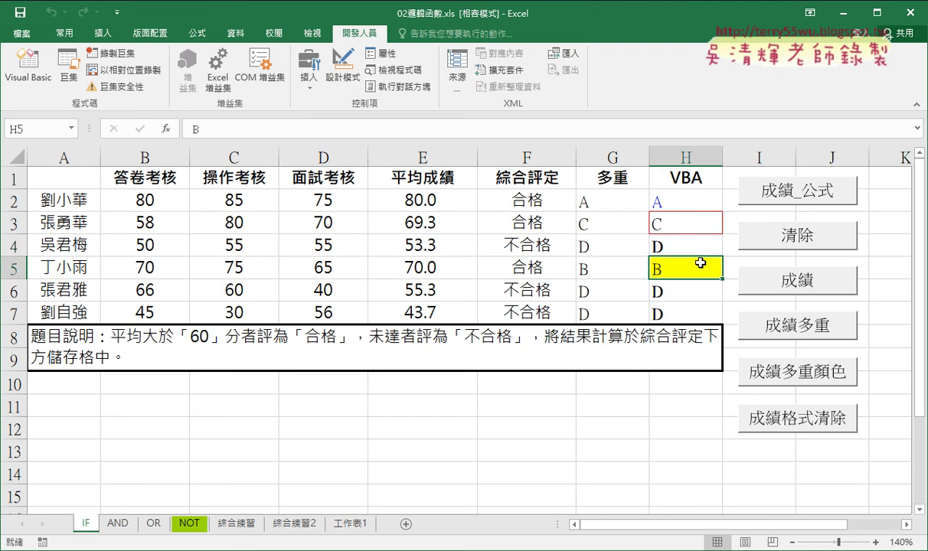
{"action": "left_click", "coordinate": [696, 223]}
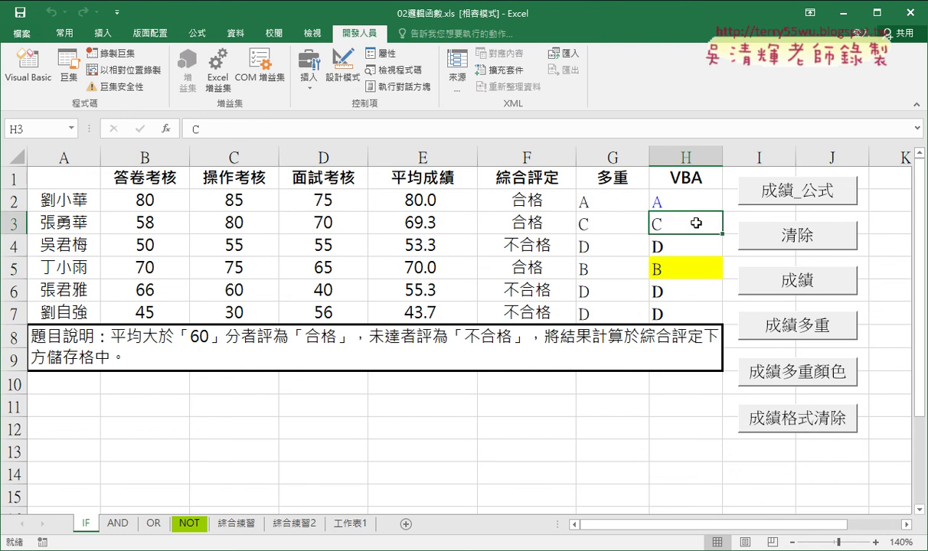
{"action": "left_click", "coordinate": [687, 247]}
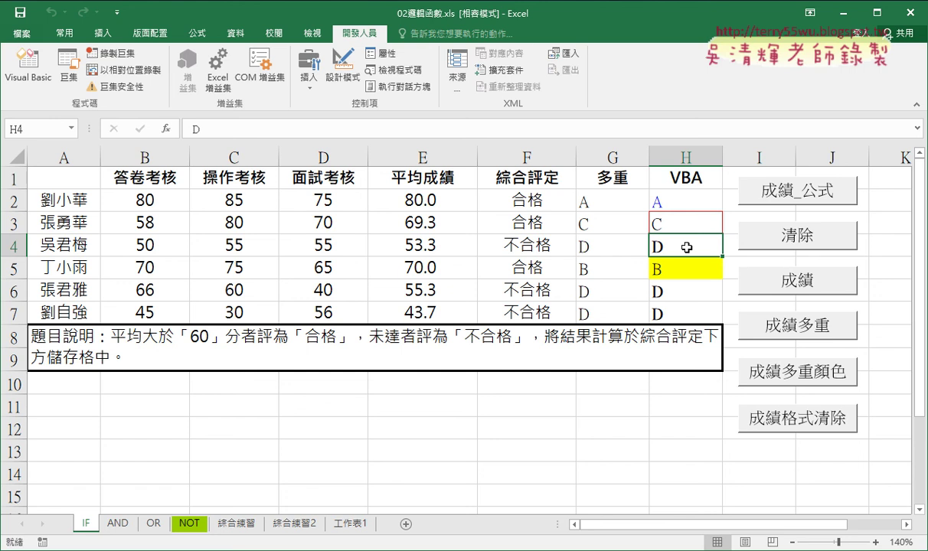
- Test the buttons in turn: clear formats, regrade with colours, clear values, then remove leftover border and fill
{"action": "left_click", "coordinate": [821, 423]}
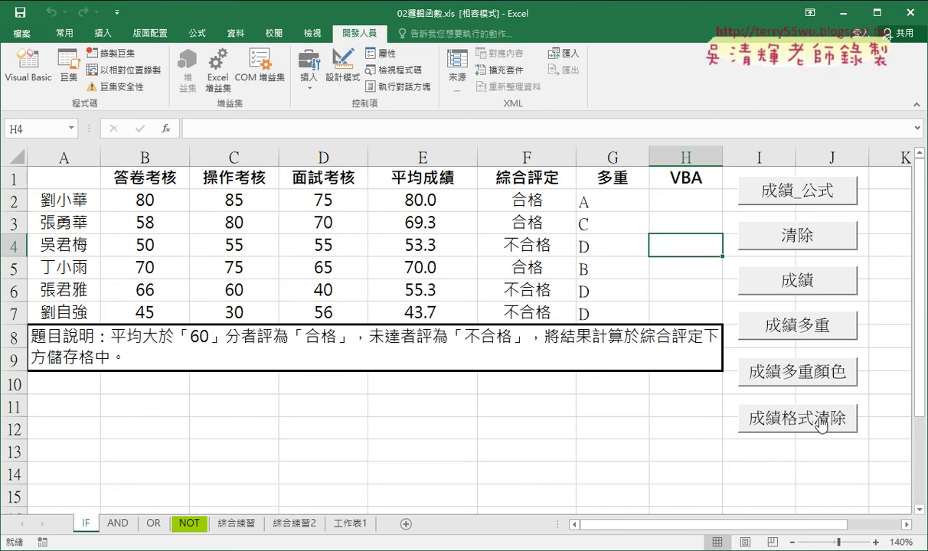
{"action": "left_click", "coordinate": [664, 287]}
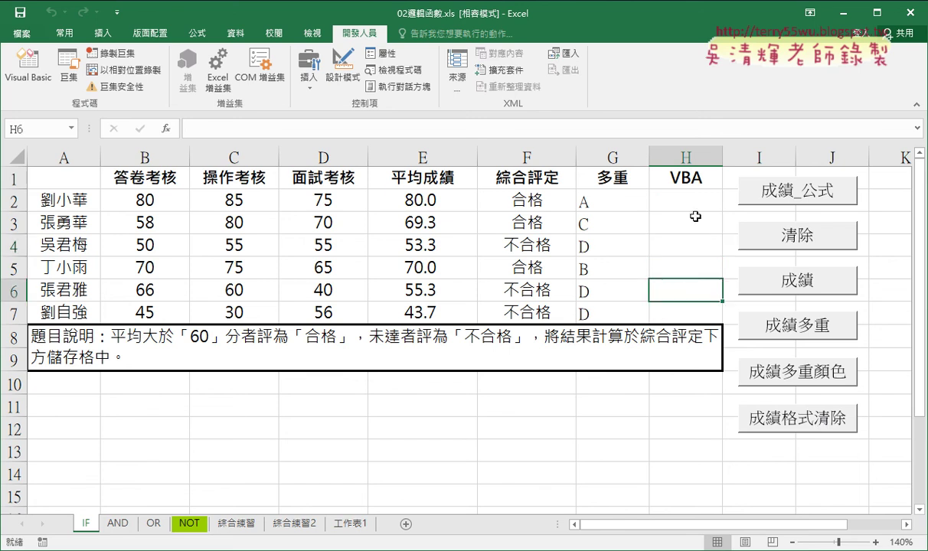
{"action": "left_click", "coordinate": [801, 372]}
{"action": "left_click", "coordinate": [881, 358]}
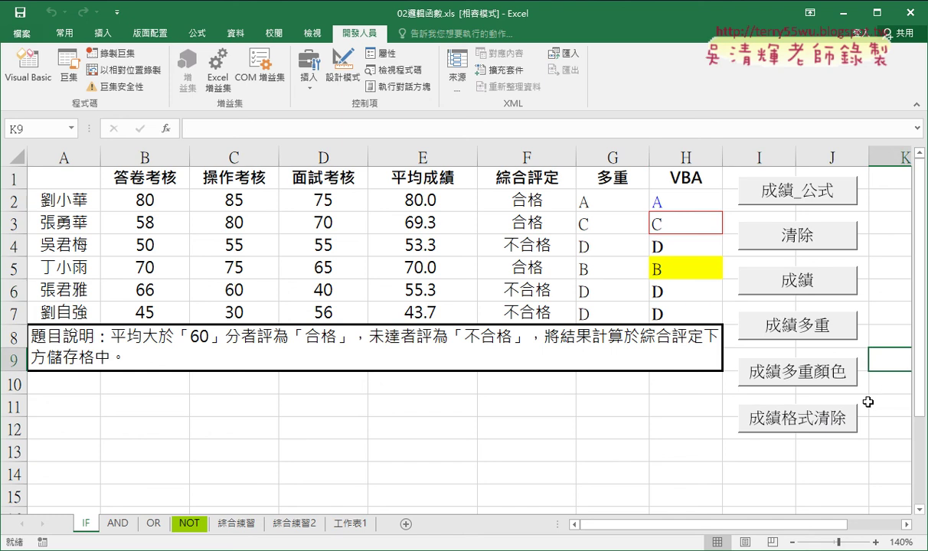
{"action": "left_click", "coordinate": [790, 241]}
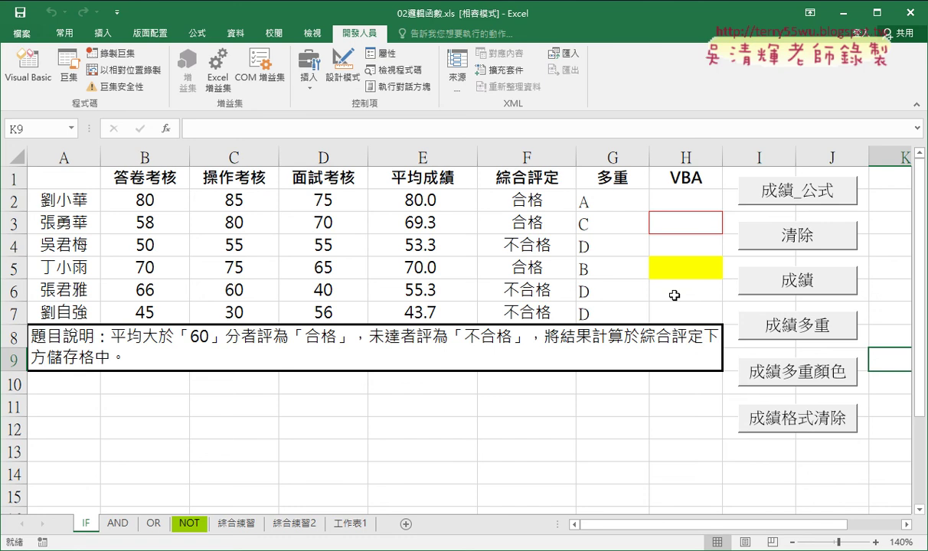
{"action": "left_click", "coordinate": [775, 399]}
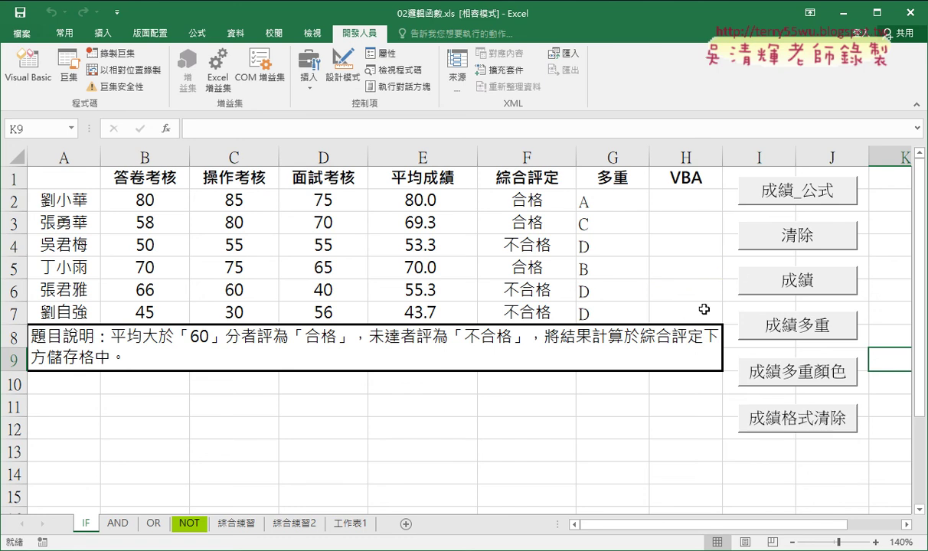